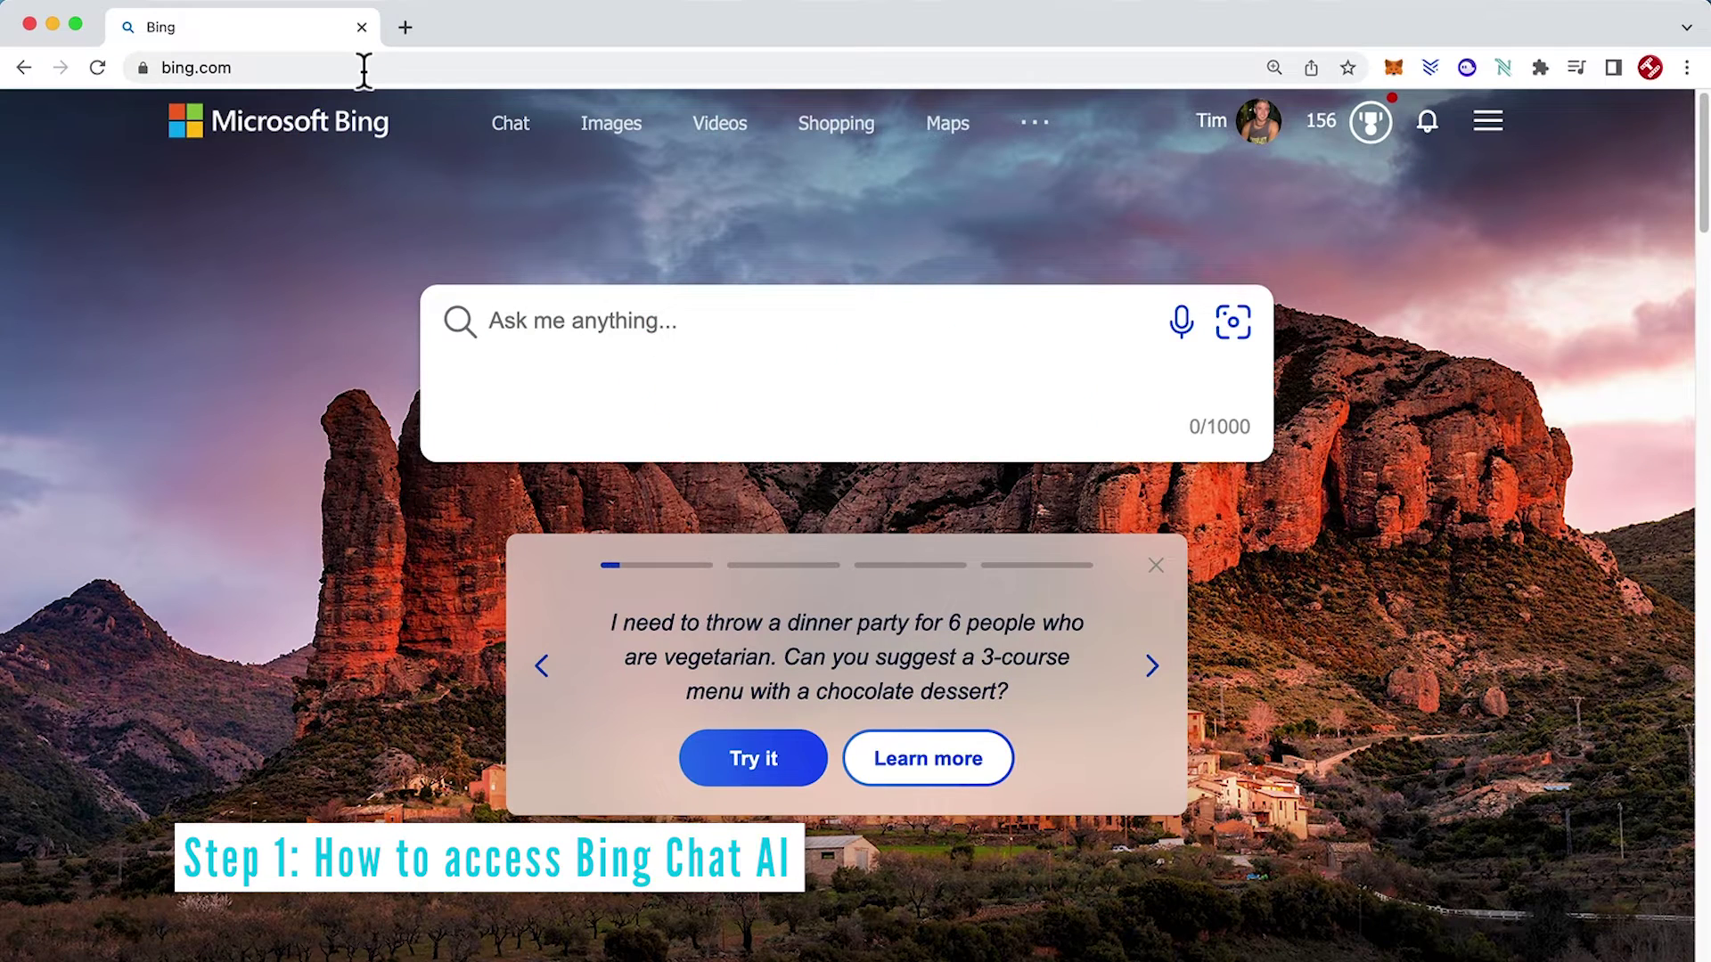
# Search Bing for 'chatgpt 4' and choose Explore on the new Bing chat popup.
pyautogui.click(553, 321)
pyautogui.write('chatgpt 4')
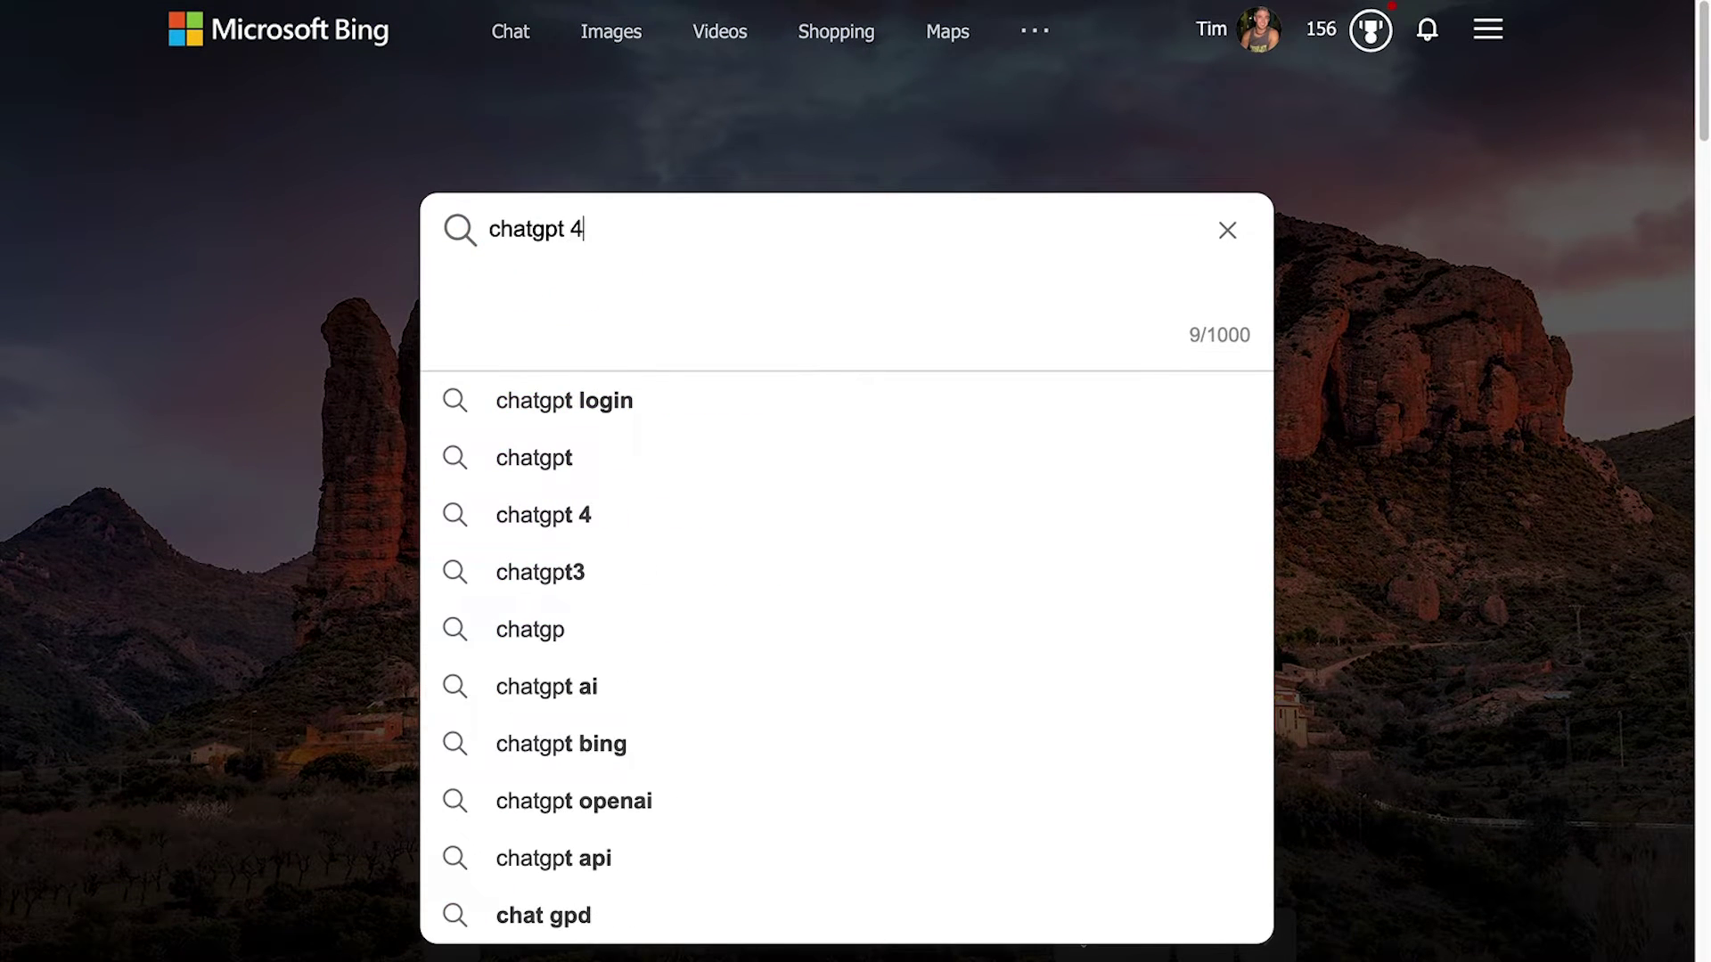
pyautogui.press('Return')
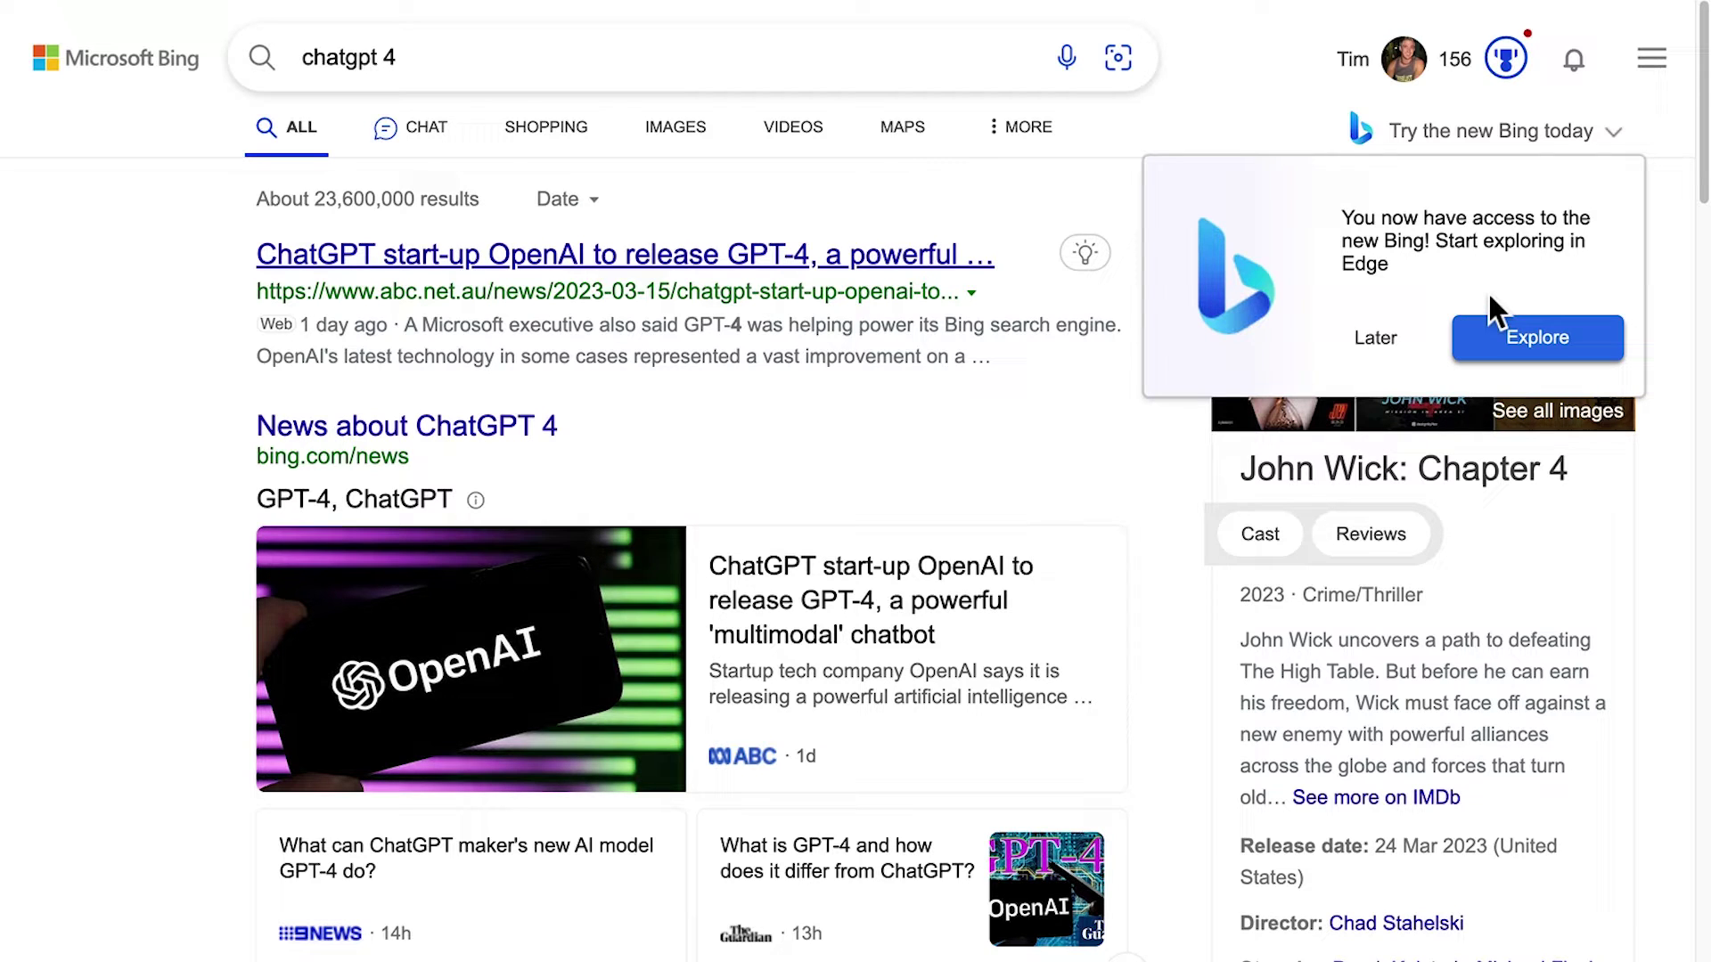
pyautogui.click(1523, 342)
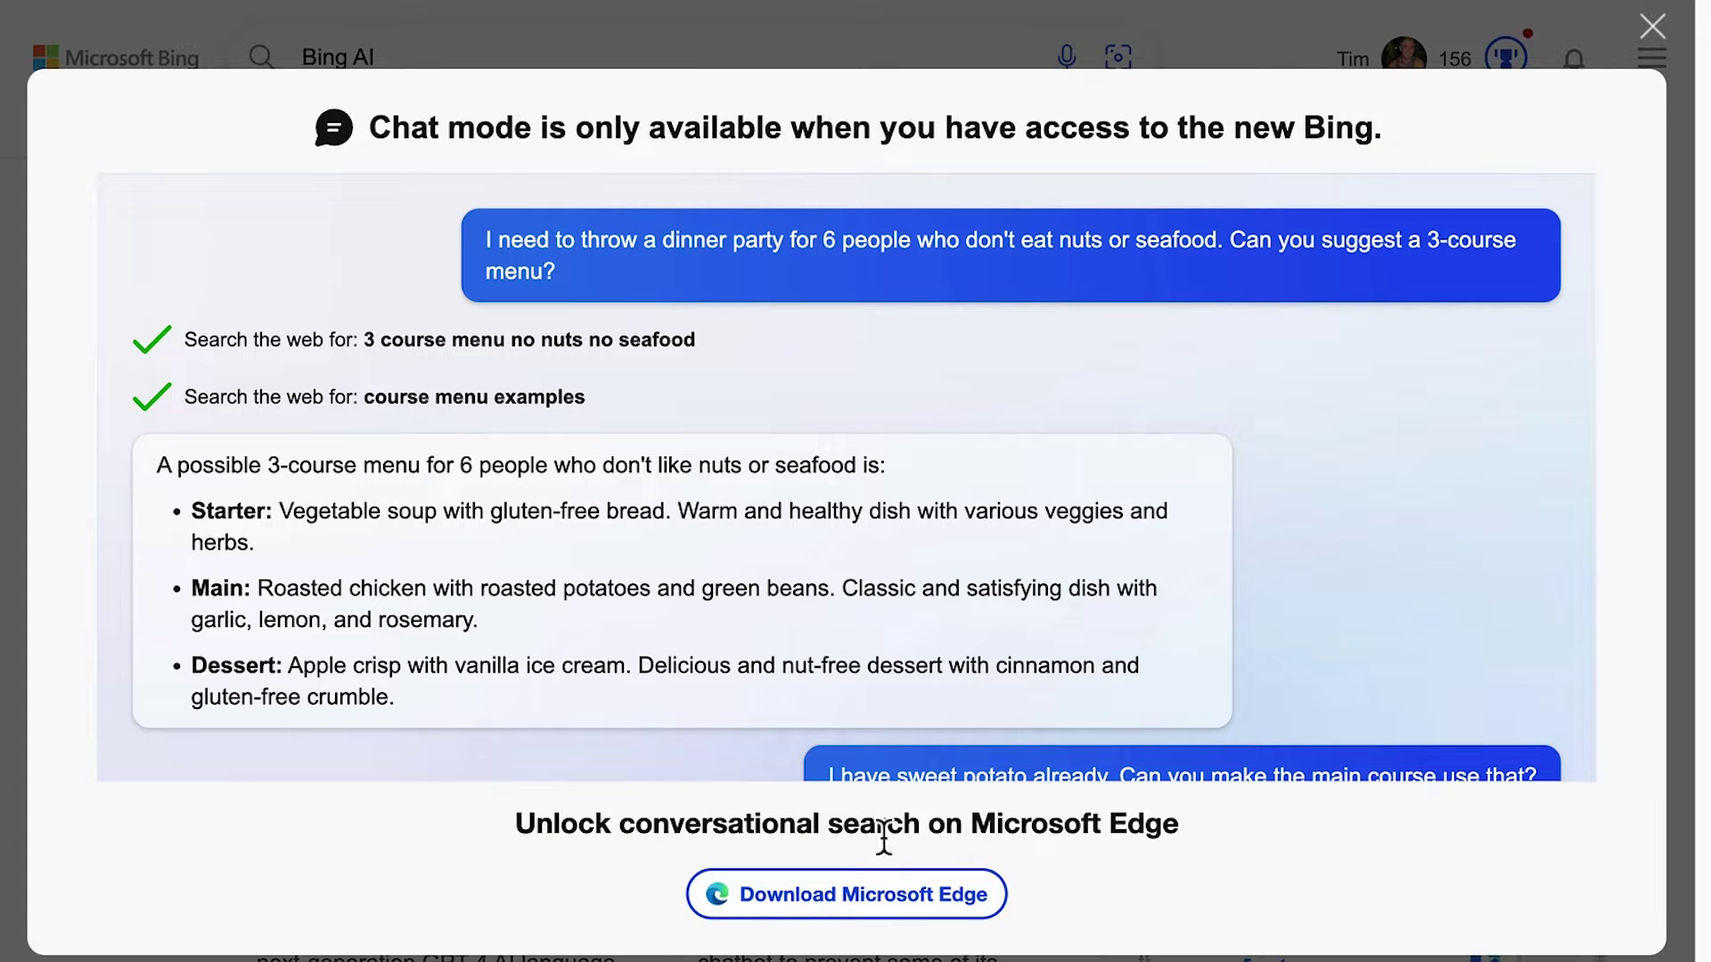
# Download the Mac with Apple chip version of Microsoft Edge, accepting the licence terms.
pyautogui.click(836, 887)
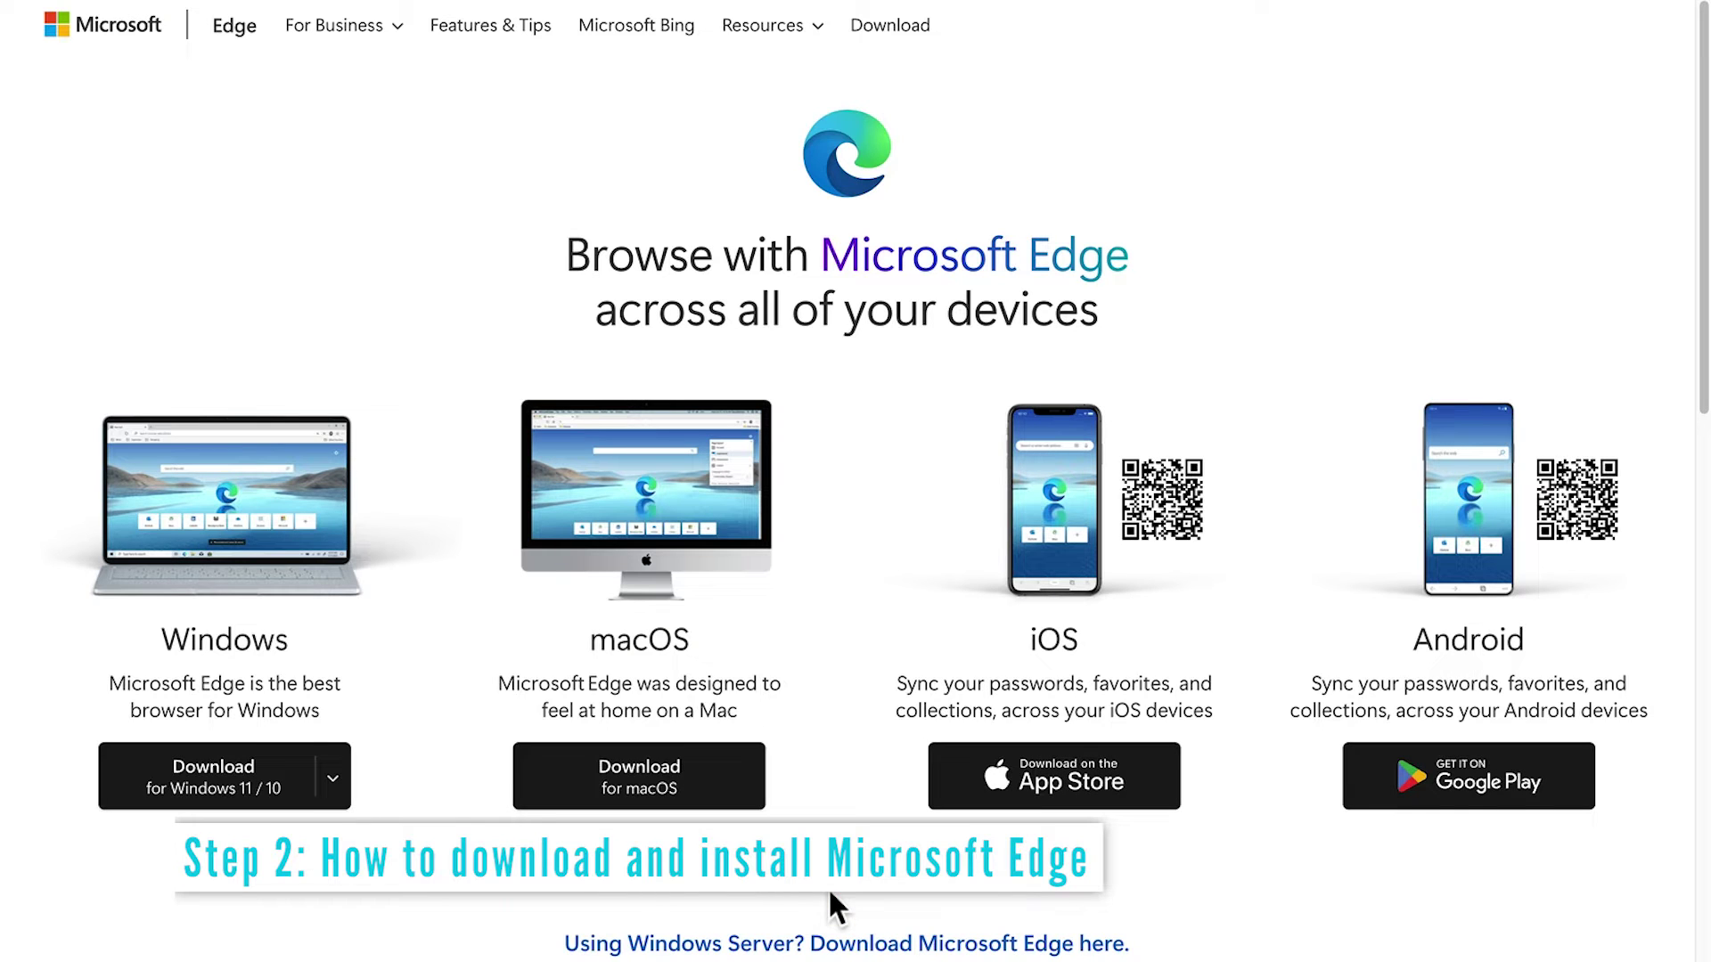
pyautogui.click(647, 782)
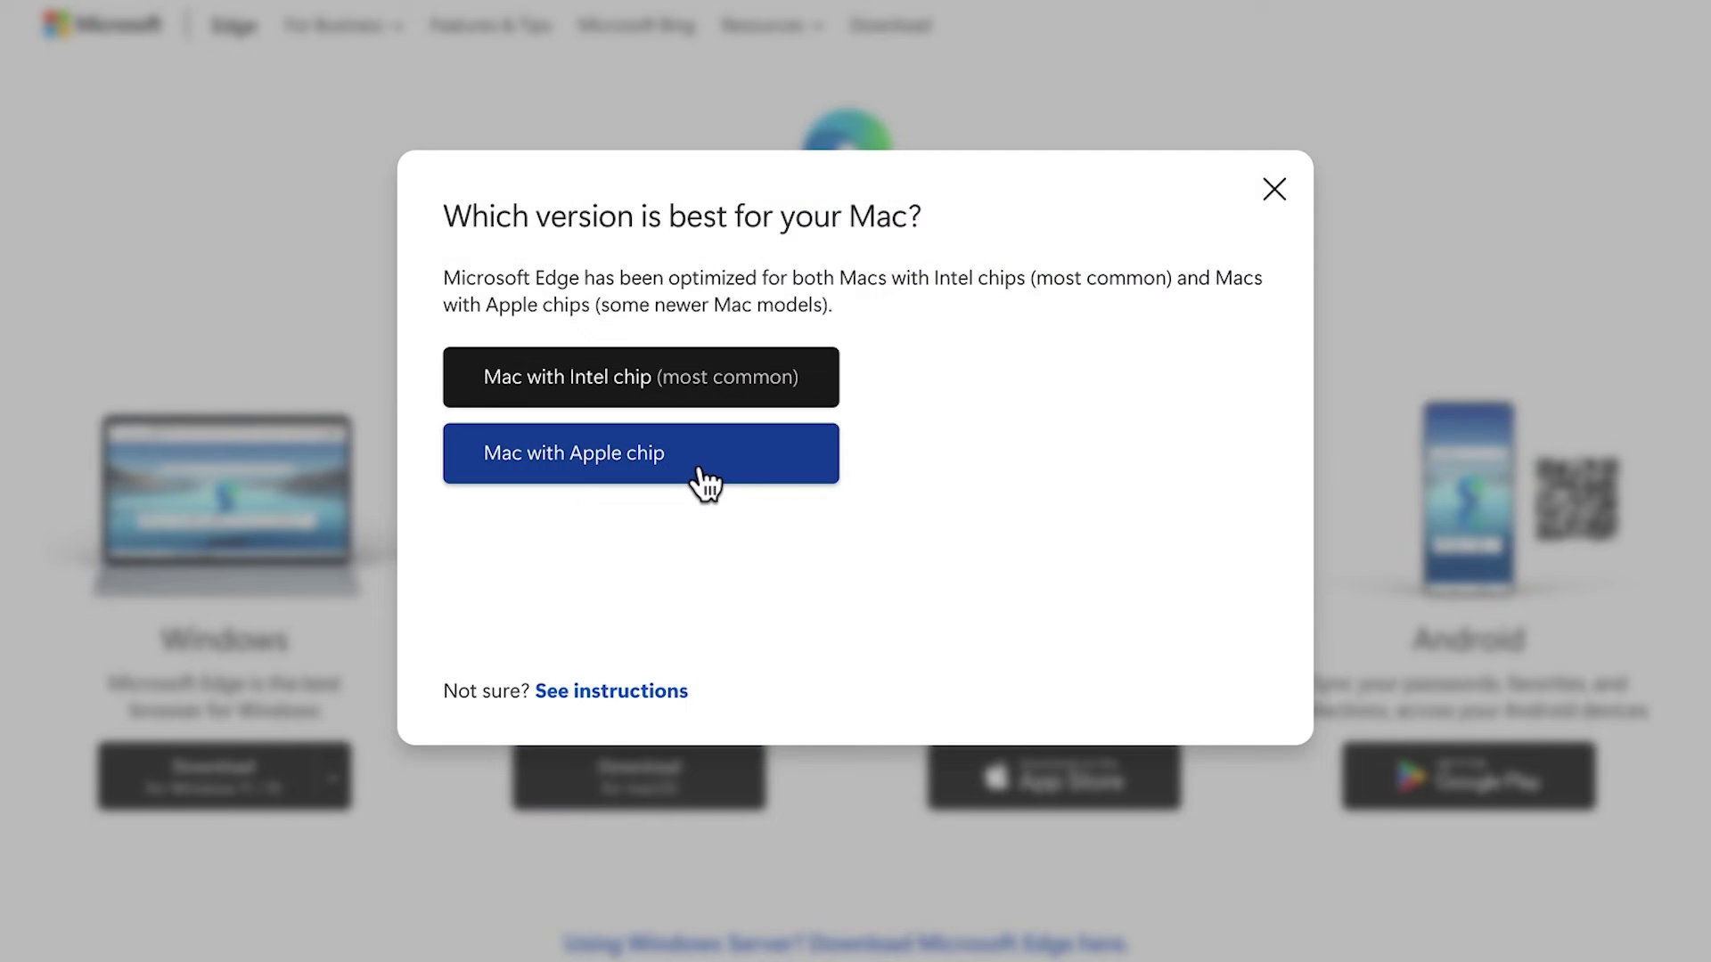
pyautogui.click(753, 445)
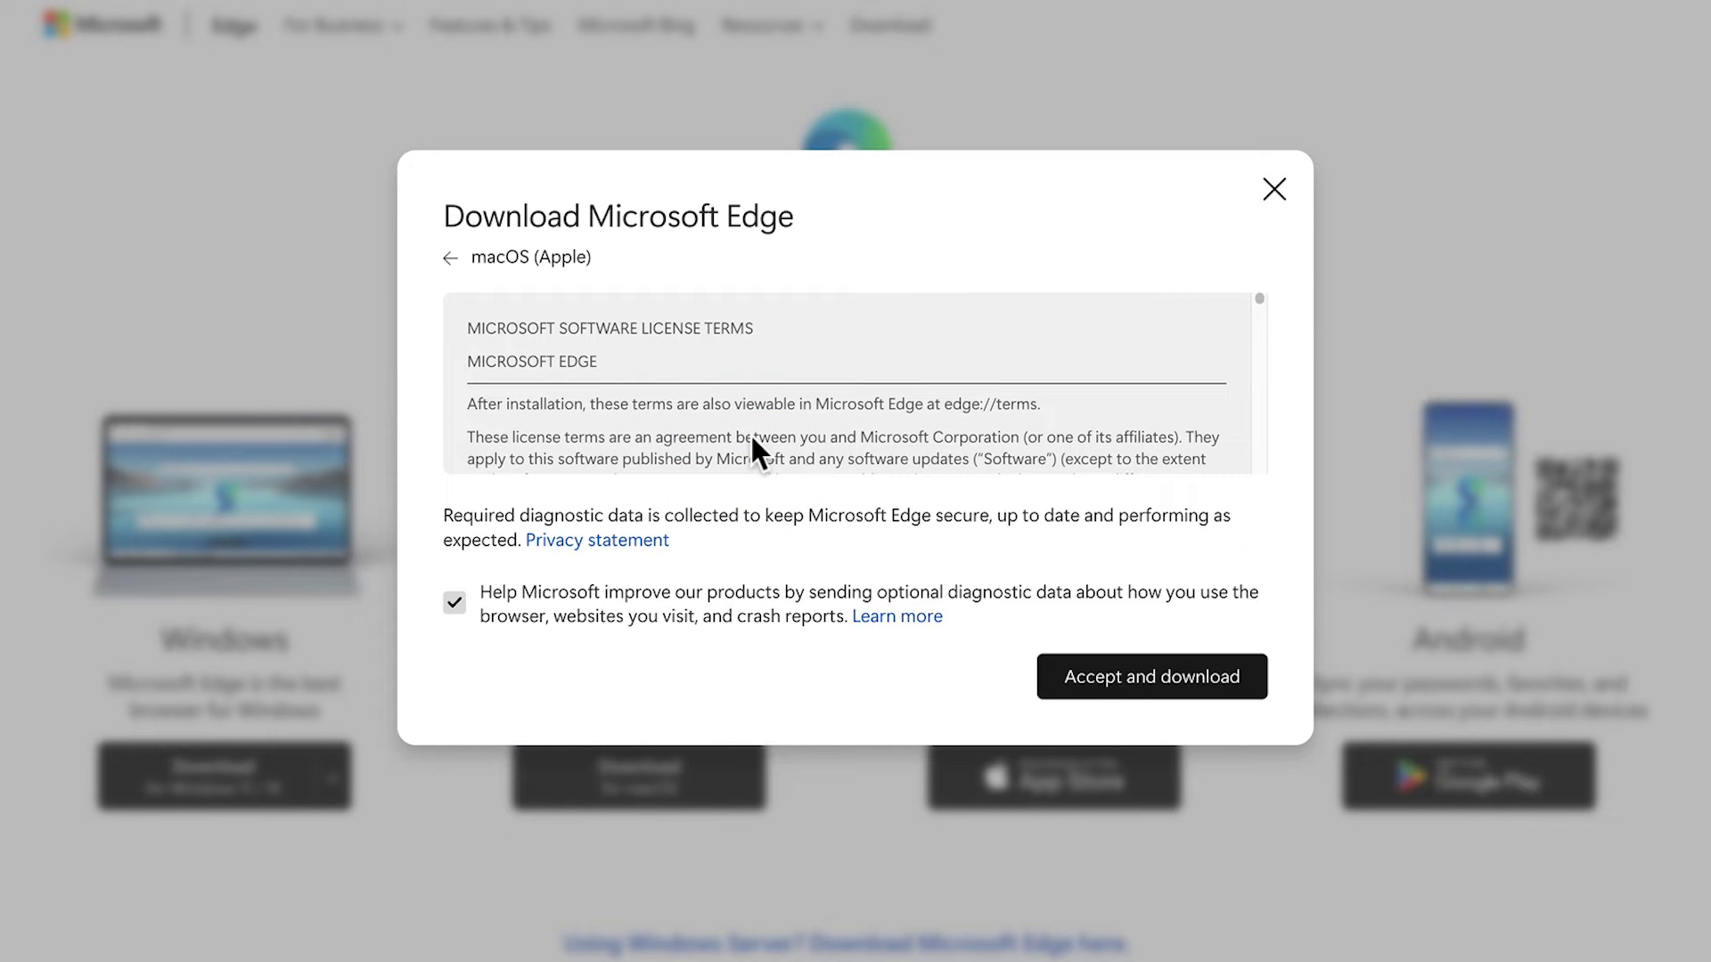
pyautogui.click(1129, 675)
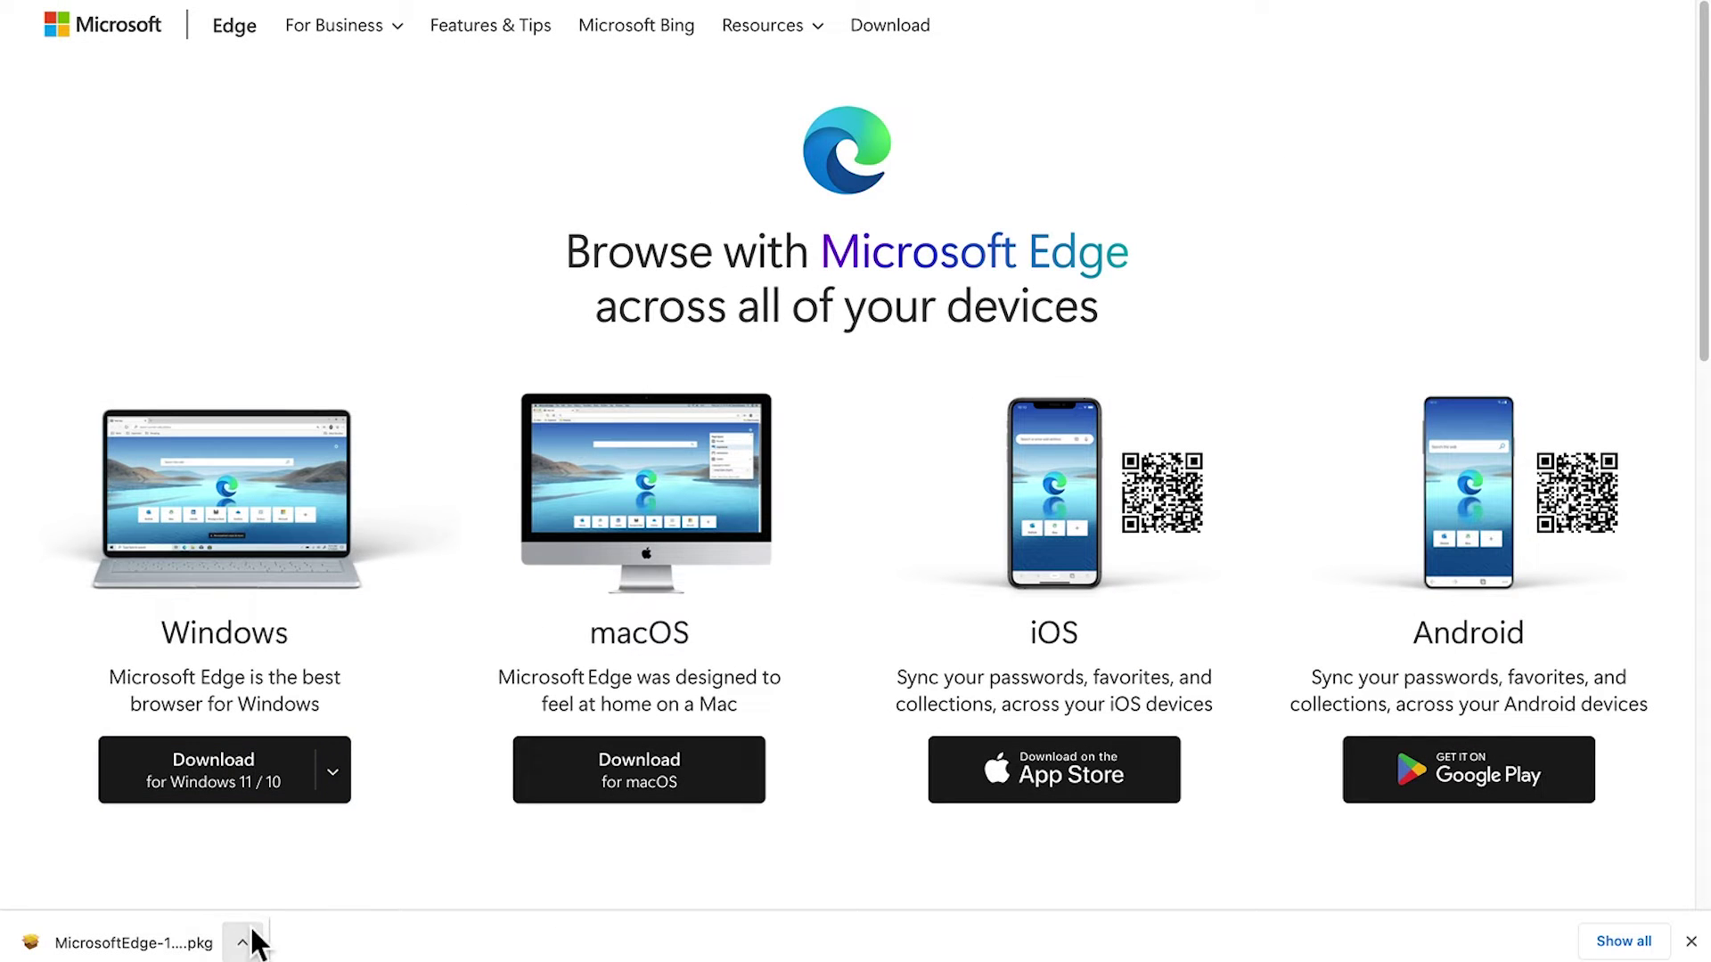
# Run the downloaded Edge package from Finder and install it, authorising with the account password.
pyautogui.click(248, 939)
pyautogui.click(294, 912)
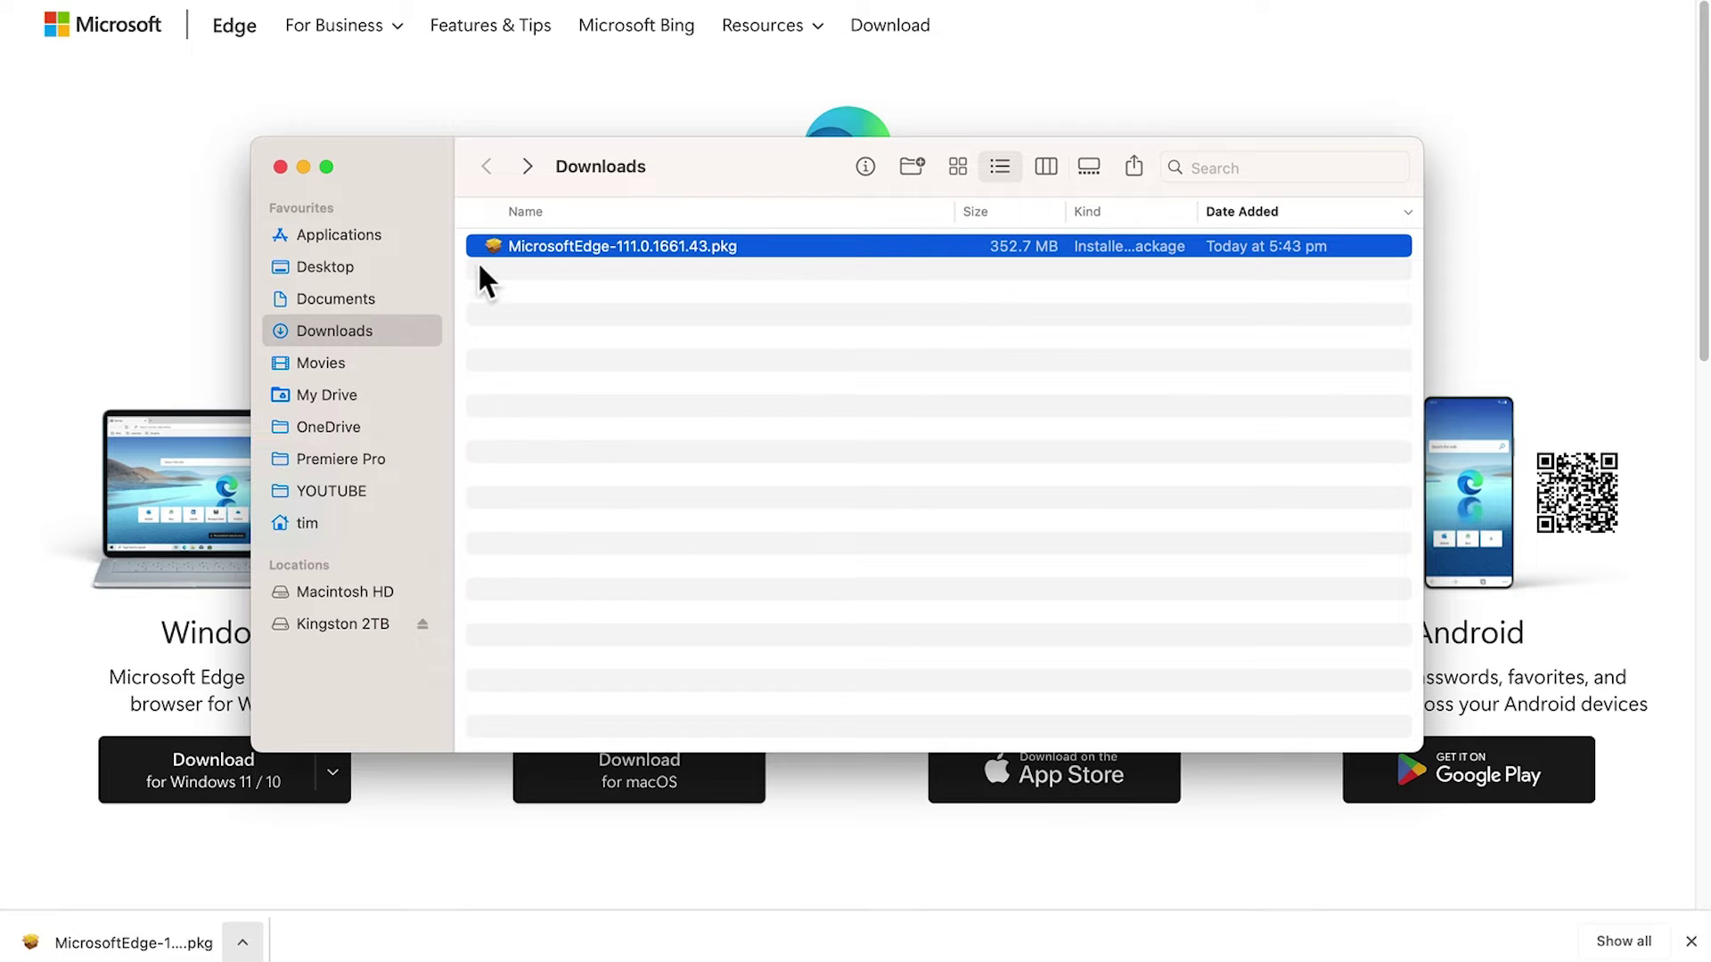
pyautogui.doubleClick(483, 244)
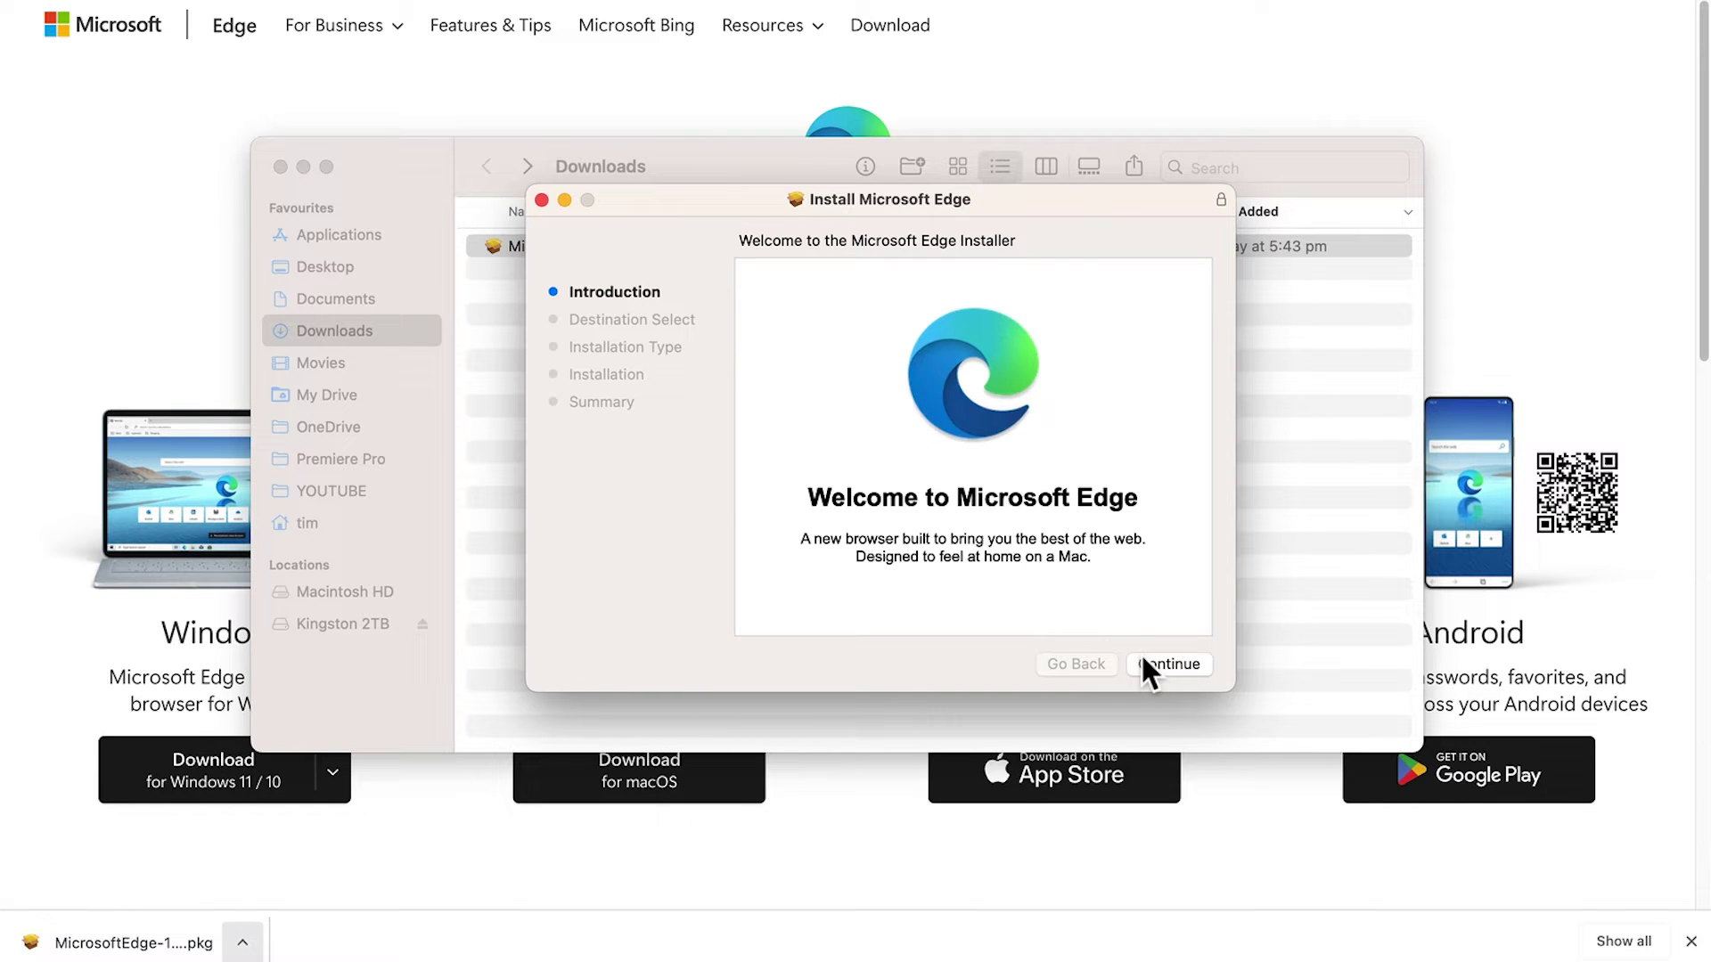
pyautogui.click(1145, 666)
pyautogui.click(1143, 661)
pyautogui.write('****')
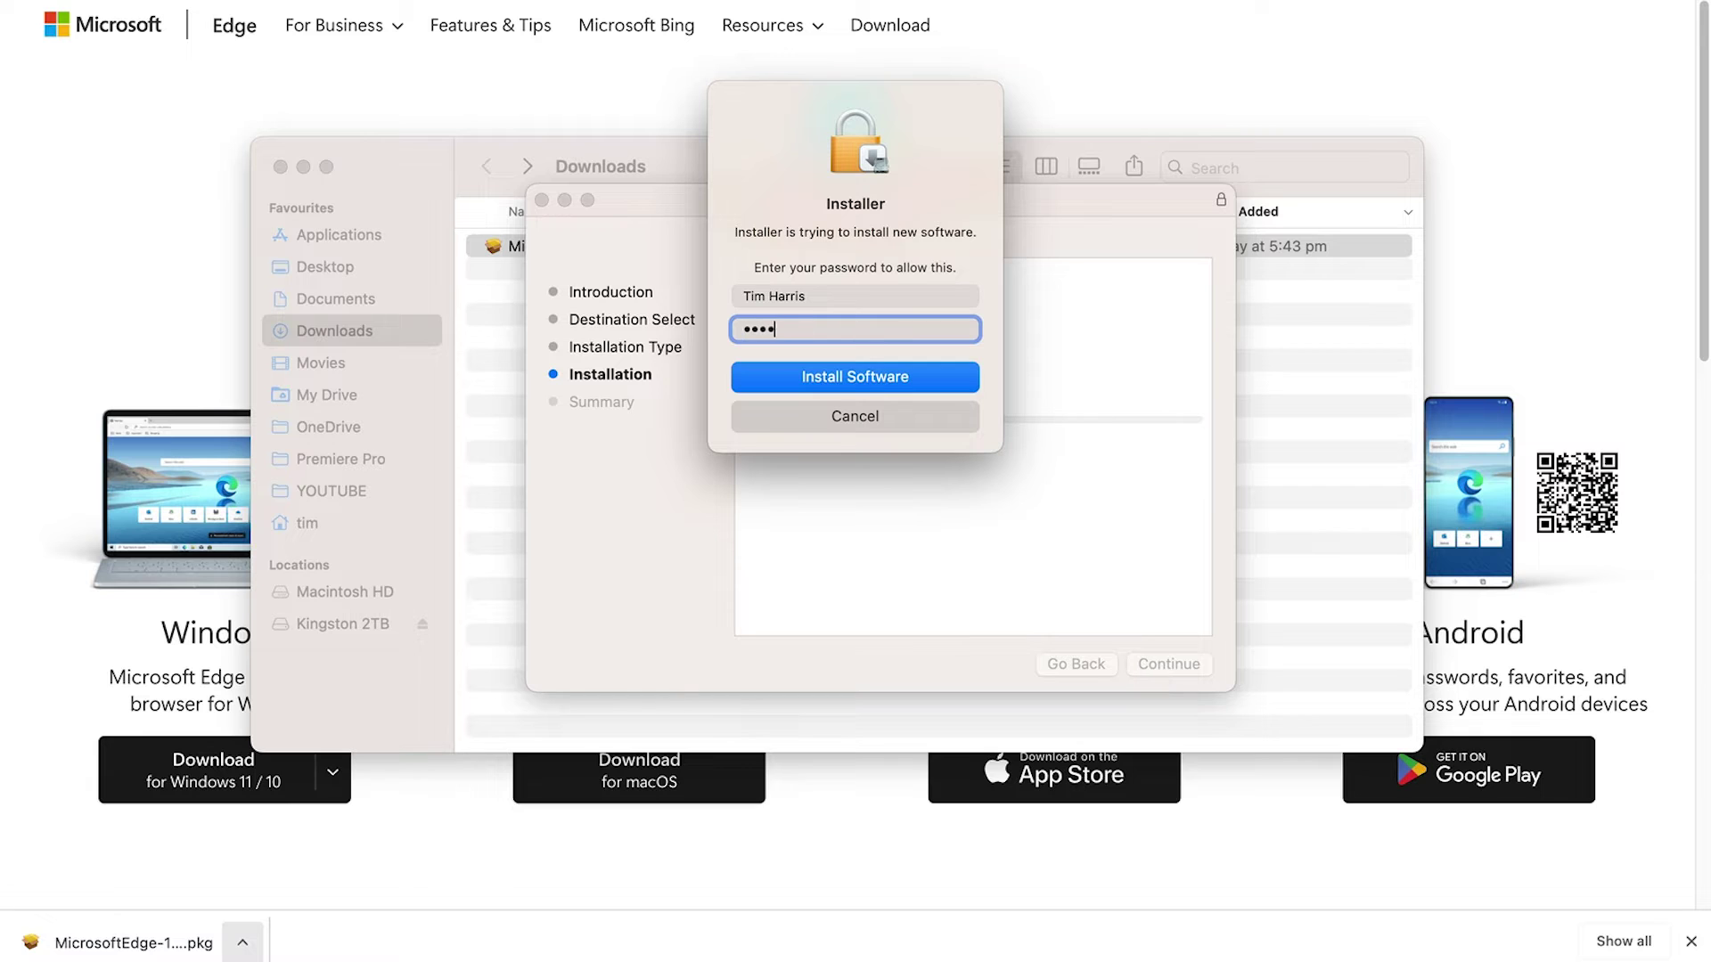
pyautogui.write('**')
pyautogui.press('Return')
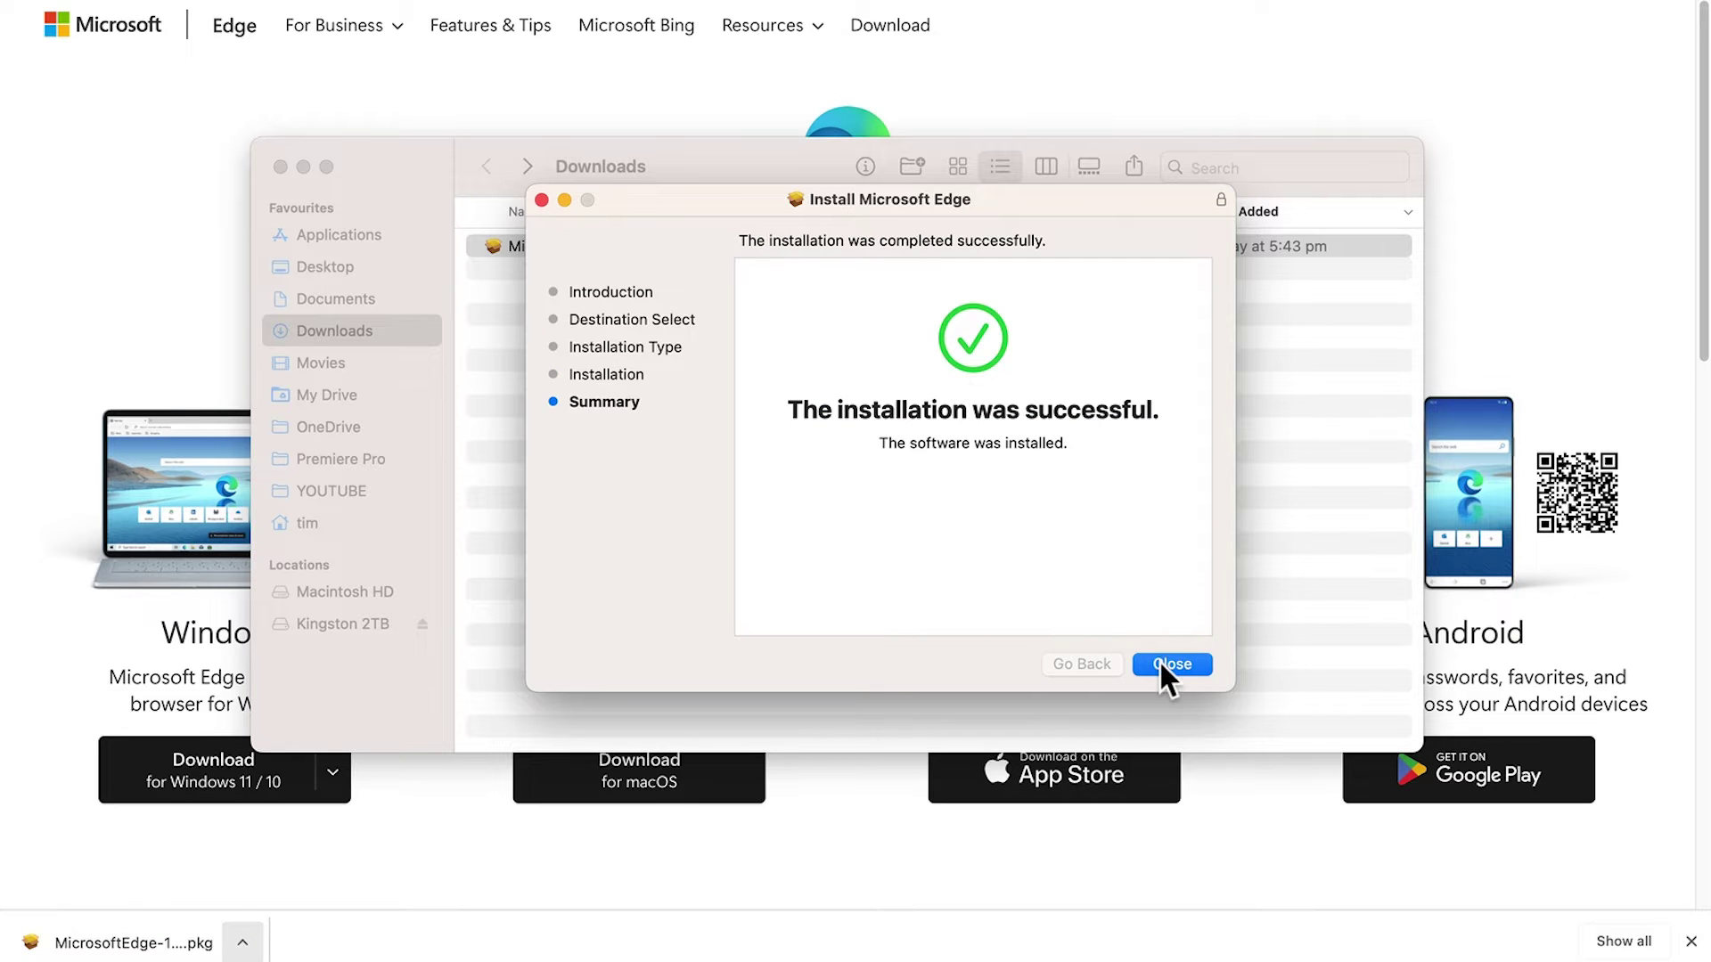
# Close the finished installer, move the package to the Bin, and close the Downloads window.
pyautogui.click(1159, 662)
pyautogui.click(976, 547)
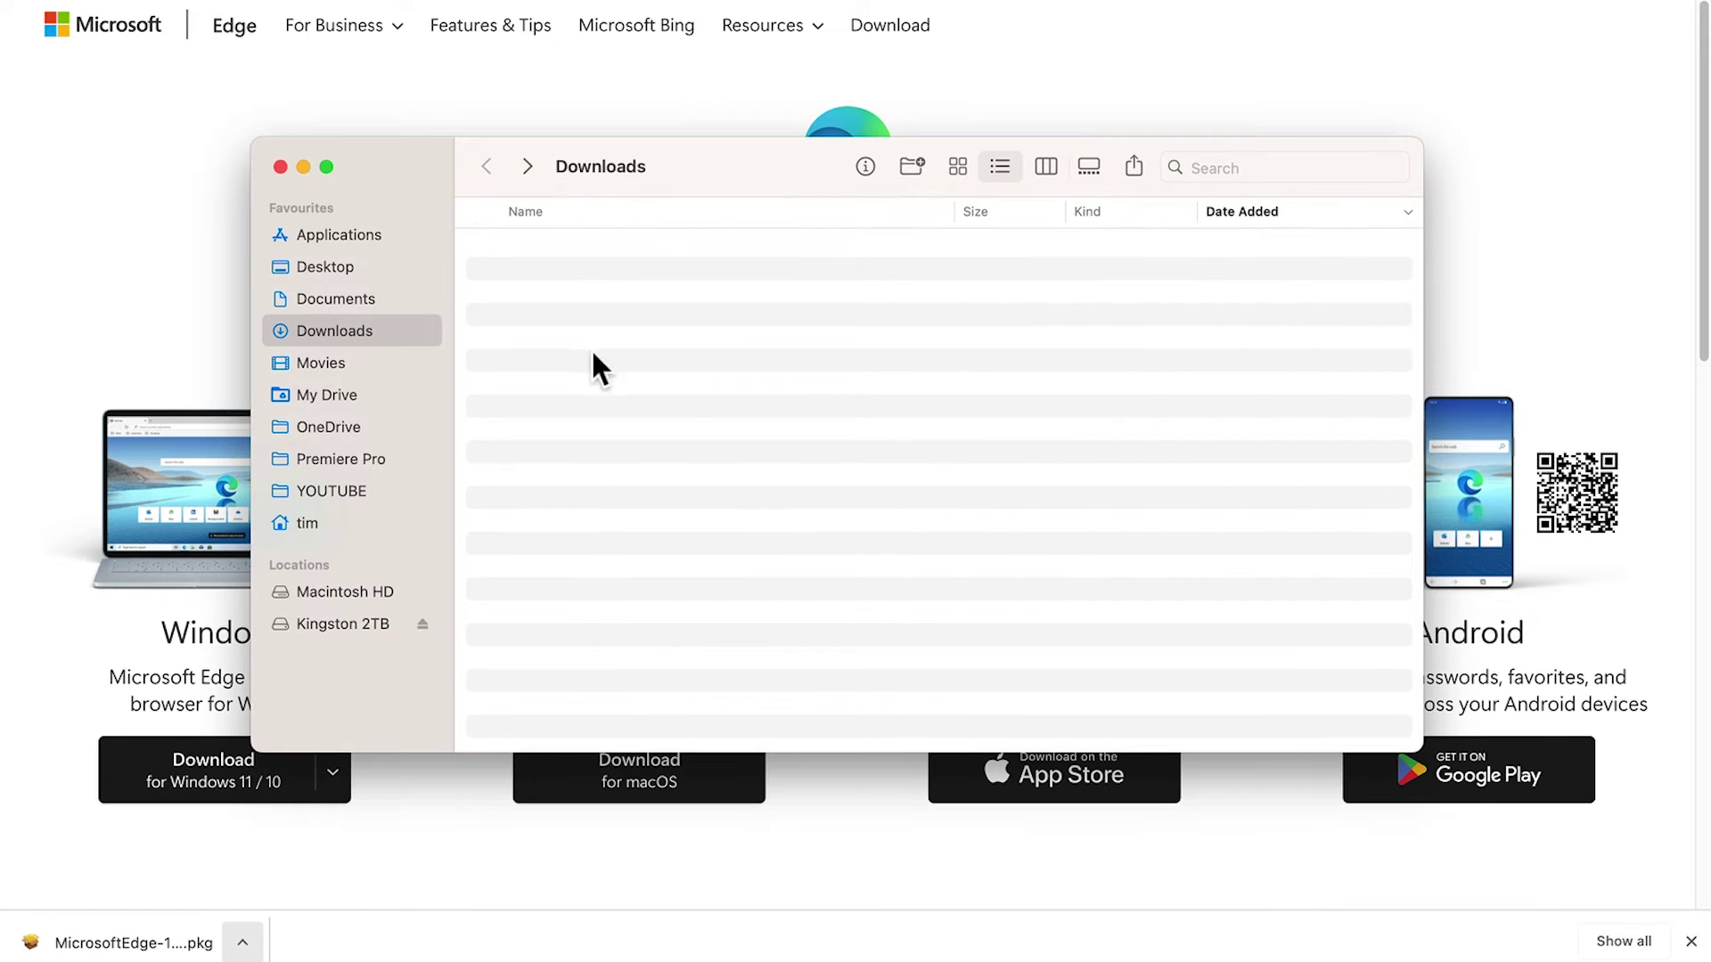
pyautogui.click(275, 162)
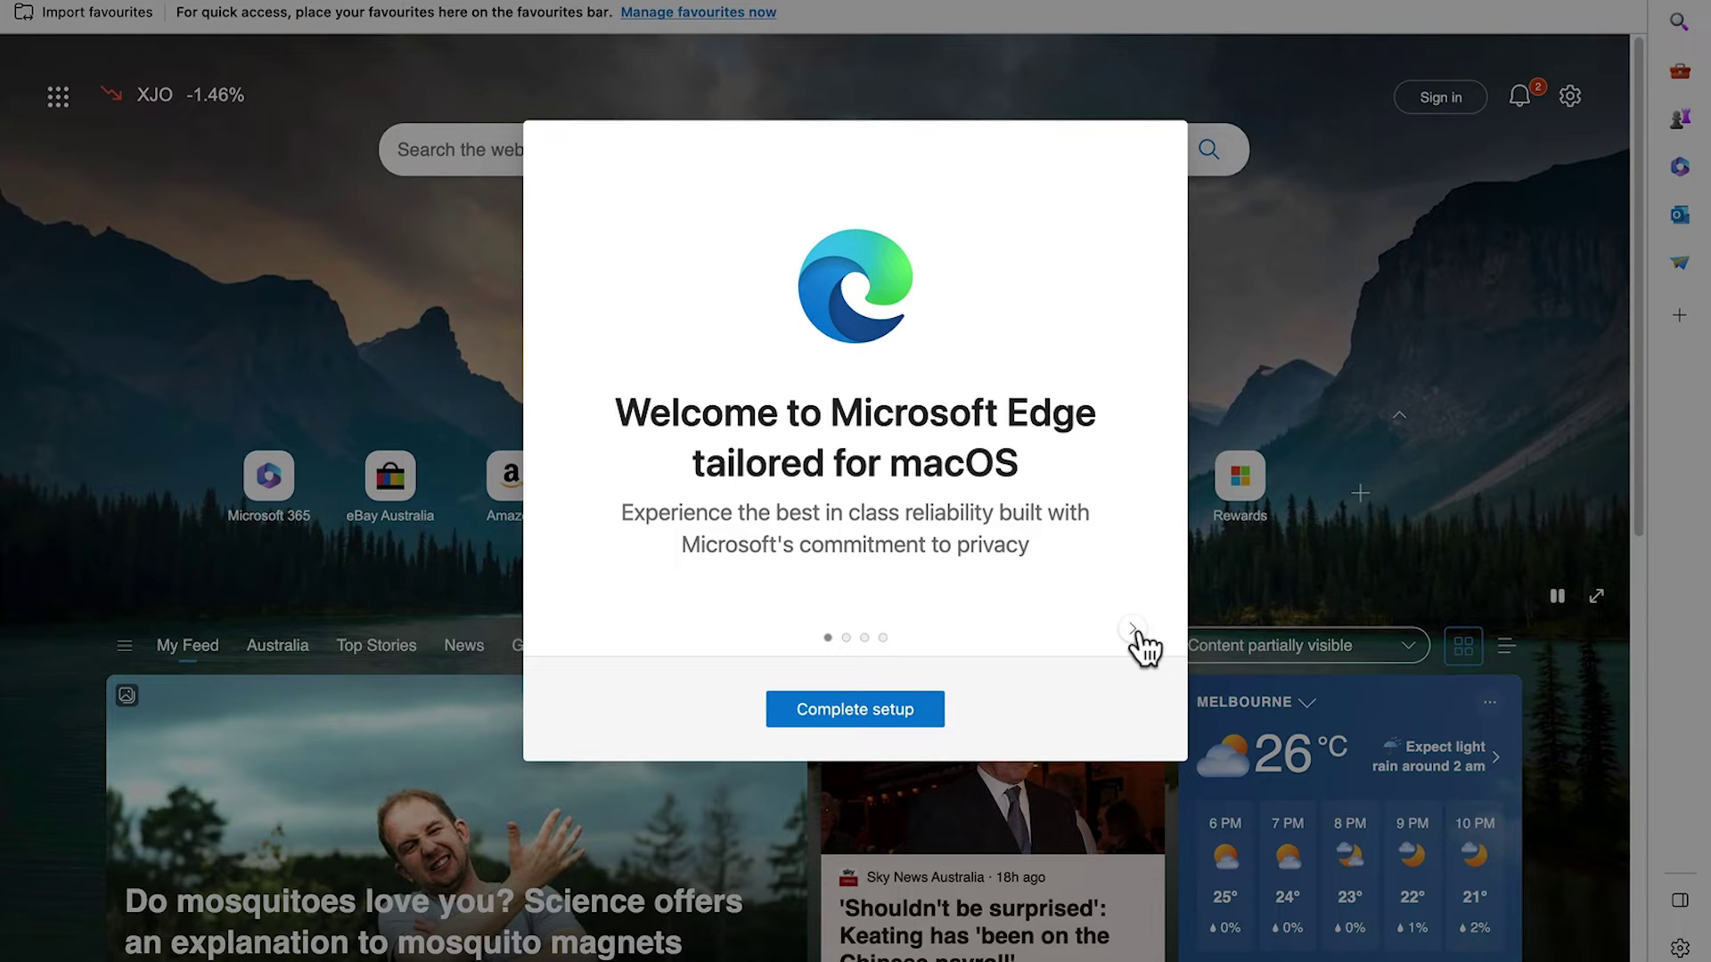
# Step through Edge's welcome carousel, confirm the new tab page layout, and skip signing in.
pyautogui.click(1134, 629)
pyautogui.click(1136, 631)
pyautogui.click(900, 704)
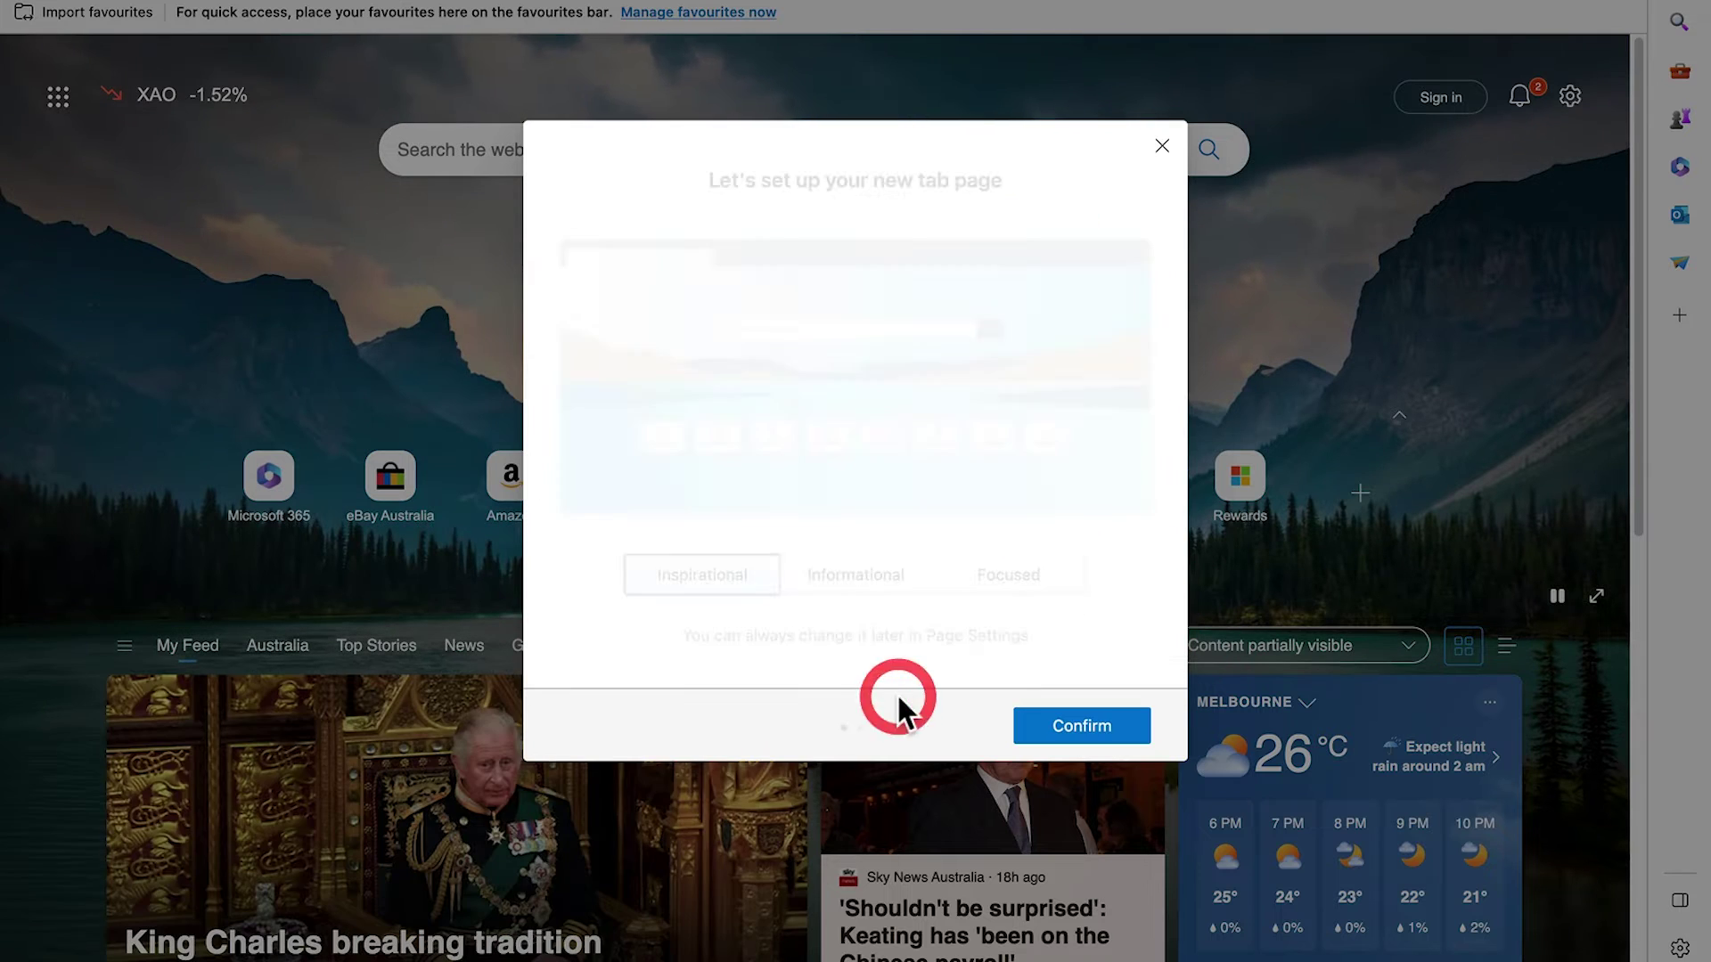
pyautogui.click(1096, 733)
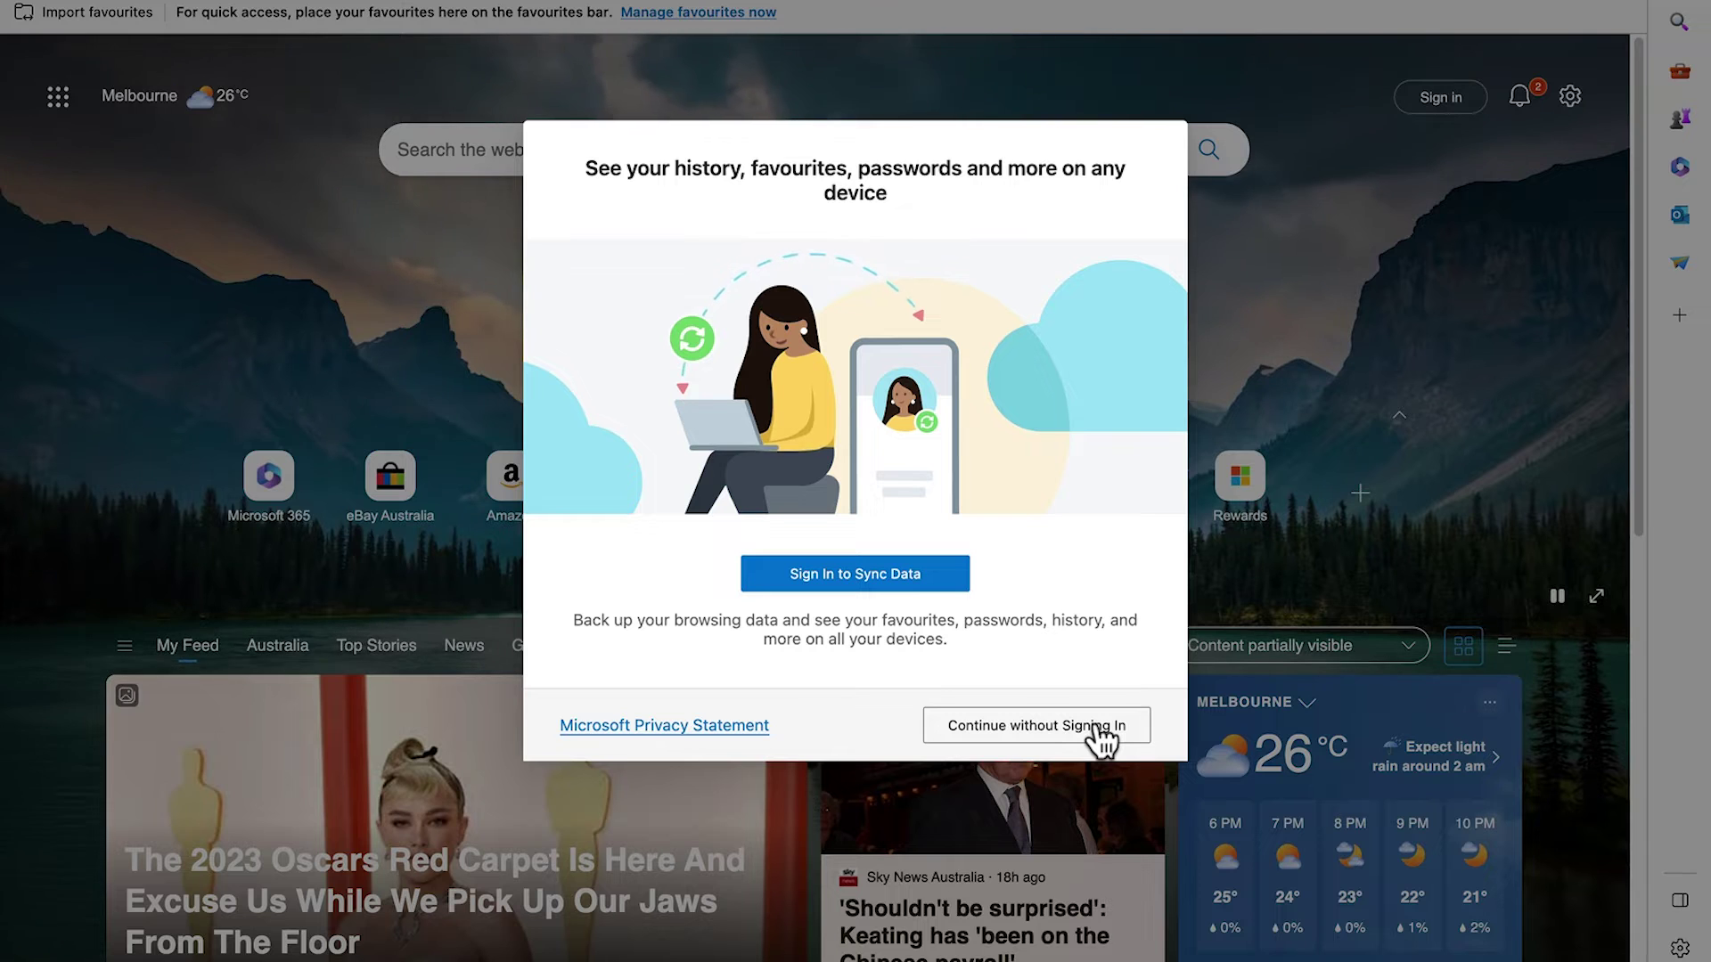
pyautogui.click(1103, 732)
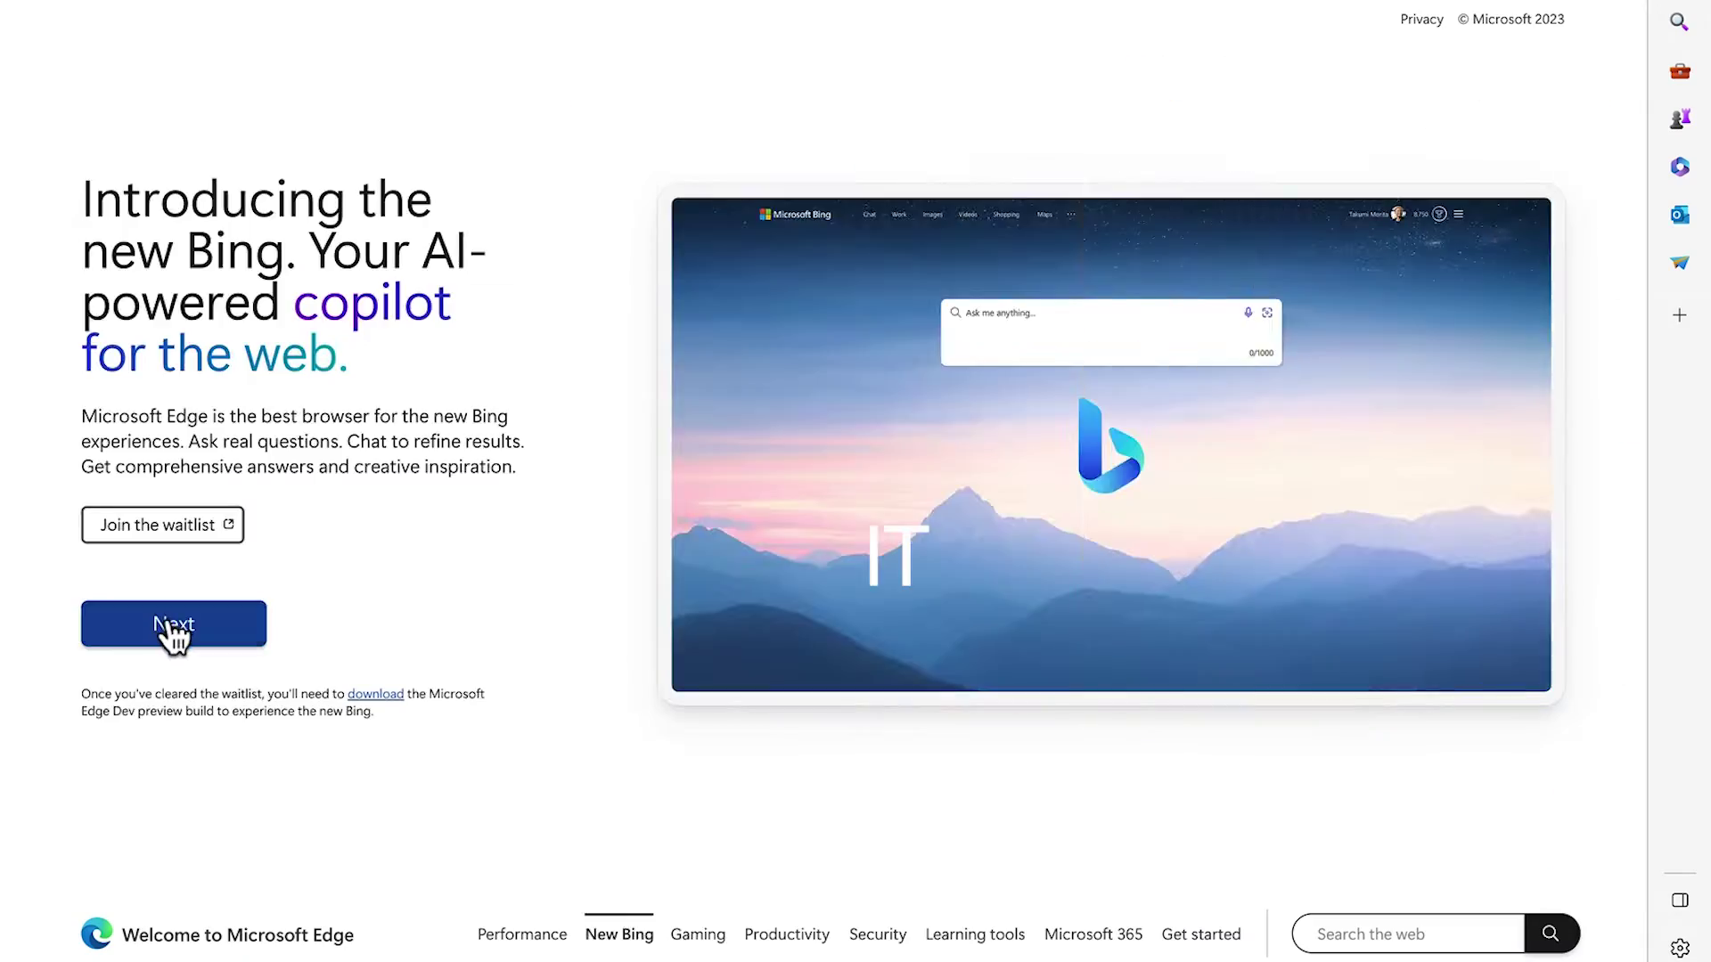
# Advance through every page of the Edge welcome tour.
pyautogui.click(167, 631)
pyautogui.click(158, 658)
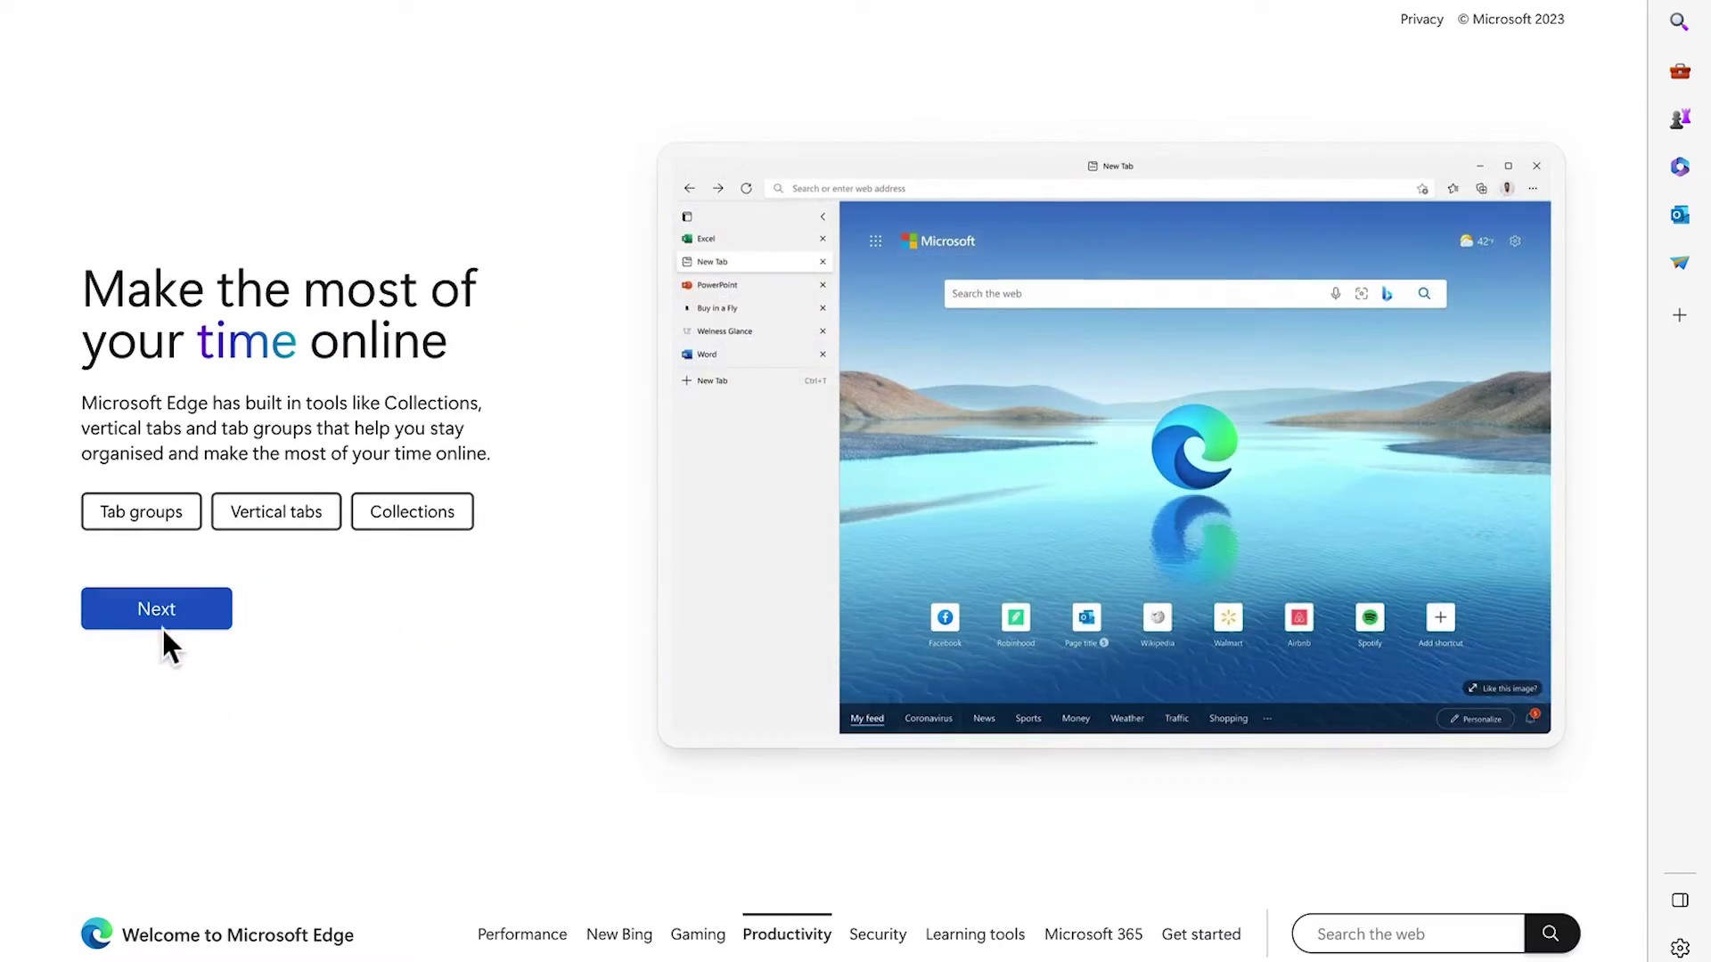
pyautogui.click(161, 624)
pyautogui.click(153, 650)
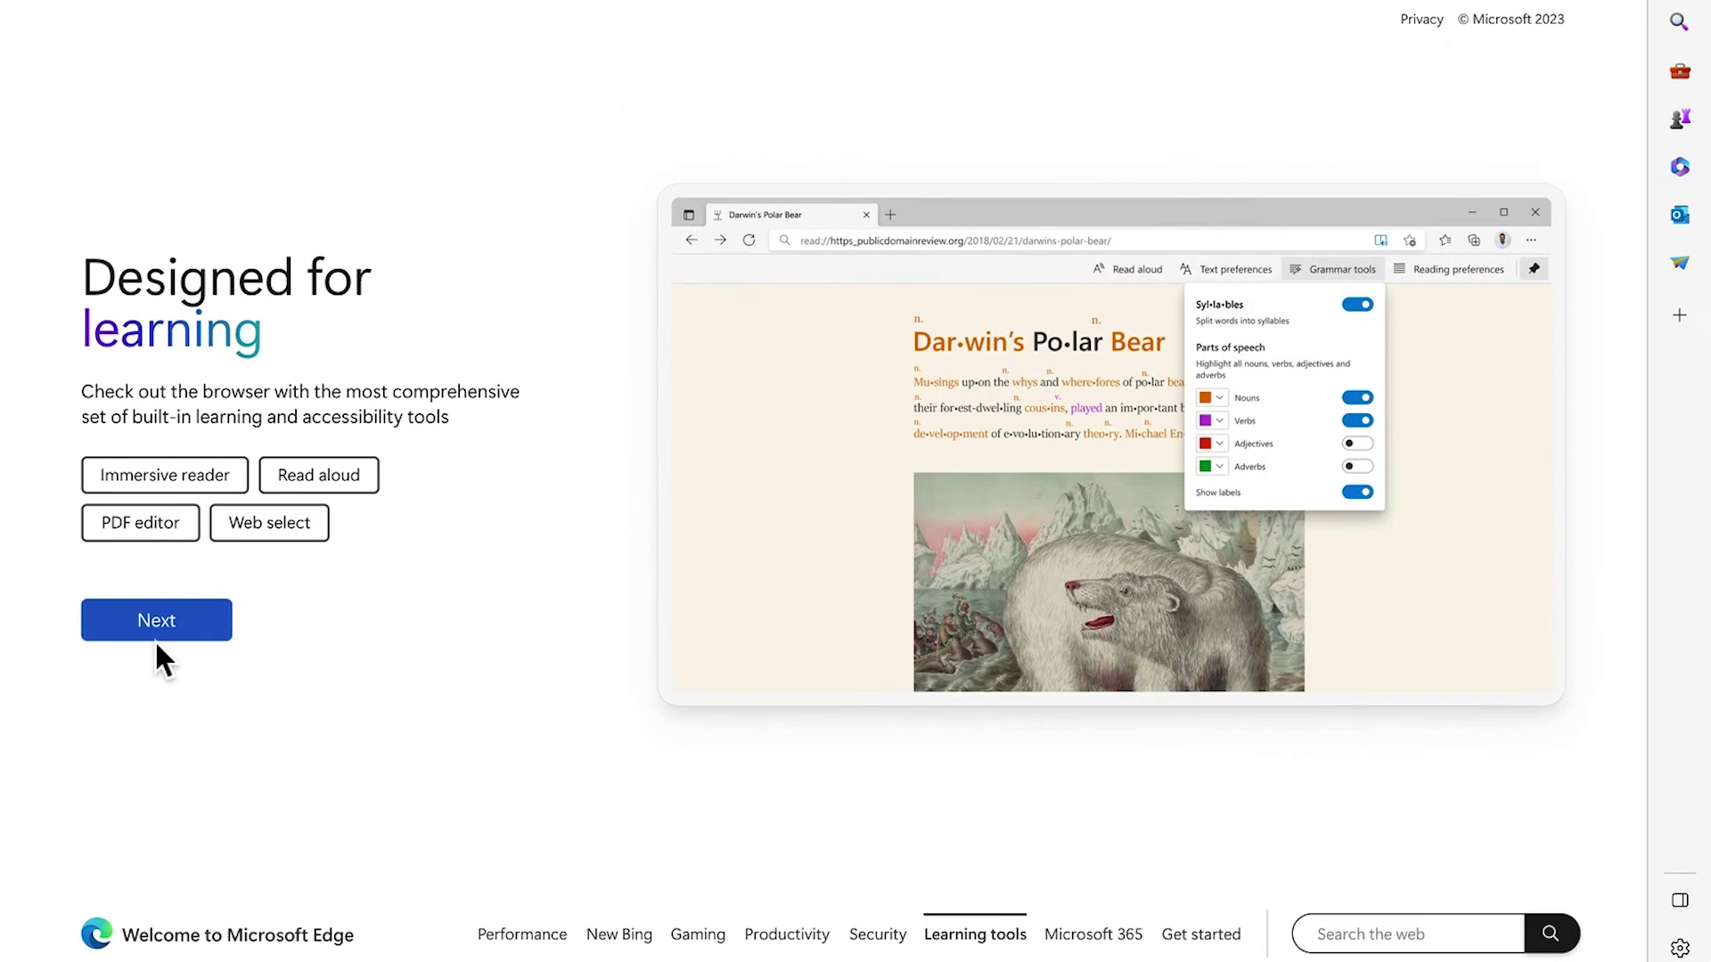
pyautogui.click(157, 630)
pyautogui.click(157, 606)
# Search the web for 'chatgpt 4 release' from a new tab.
pyautogui.click(777, 755)
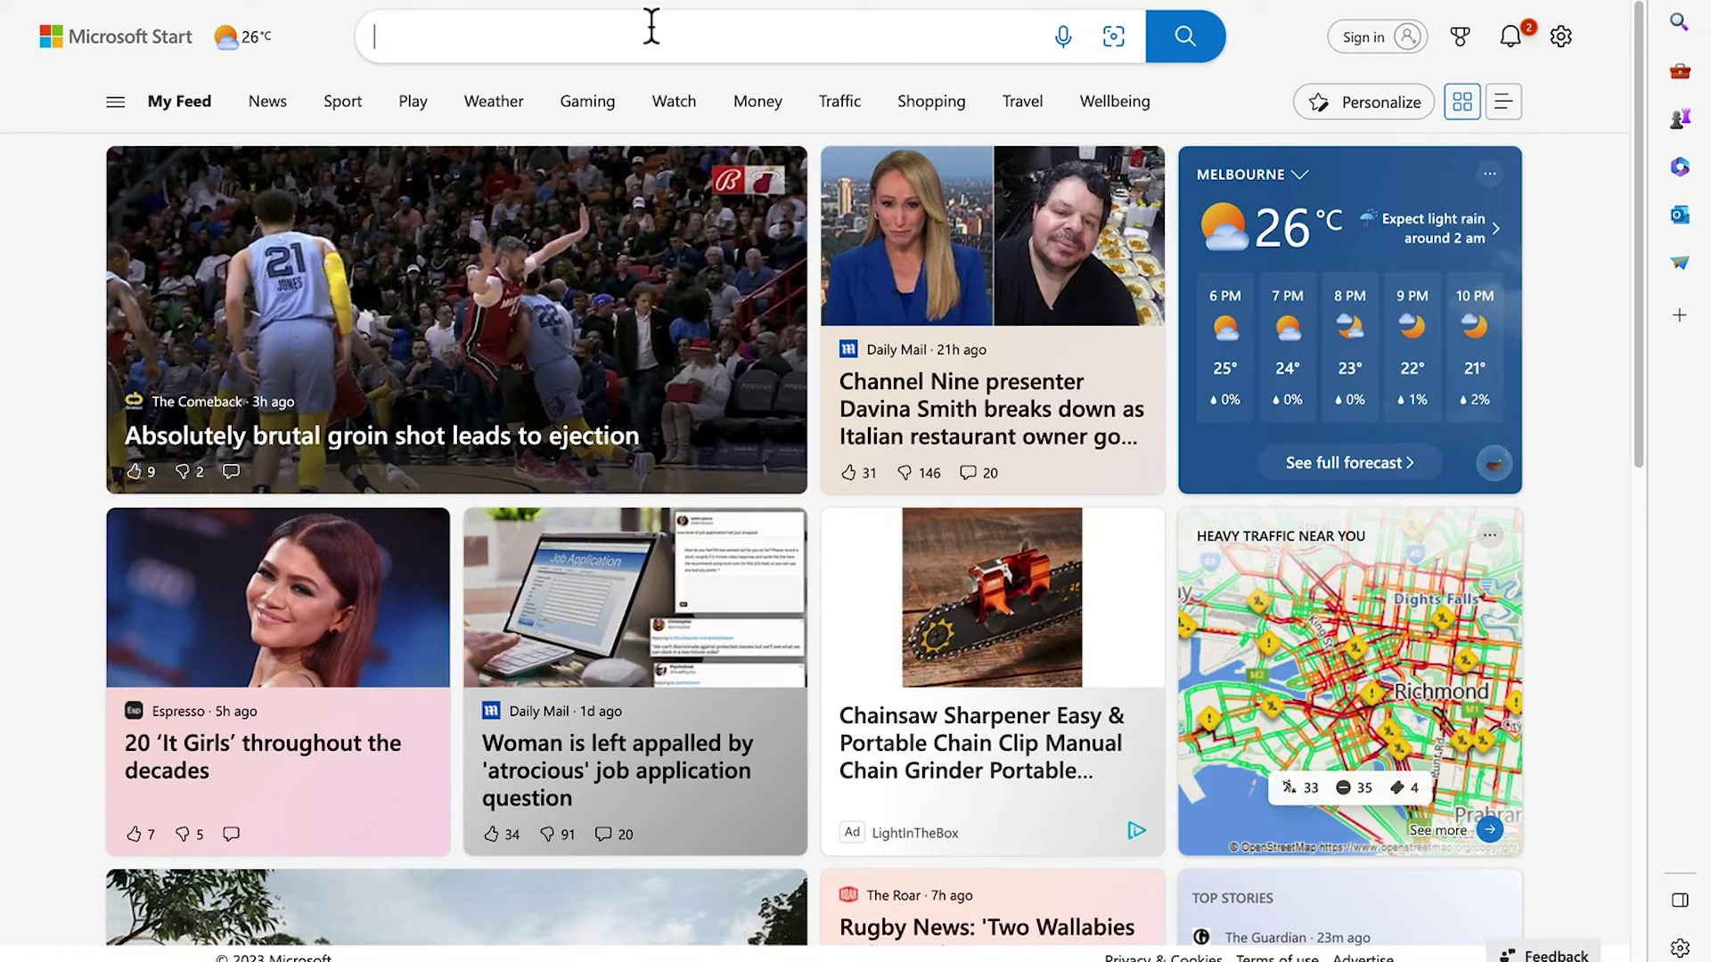
pyautogui.write('chatgpt 4 re')
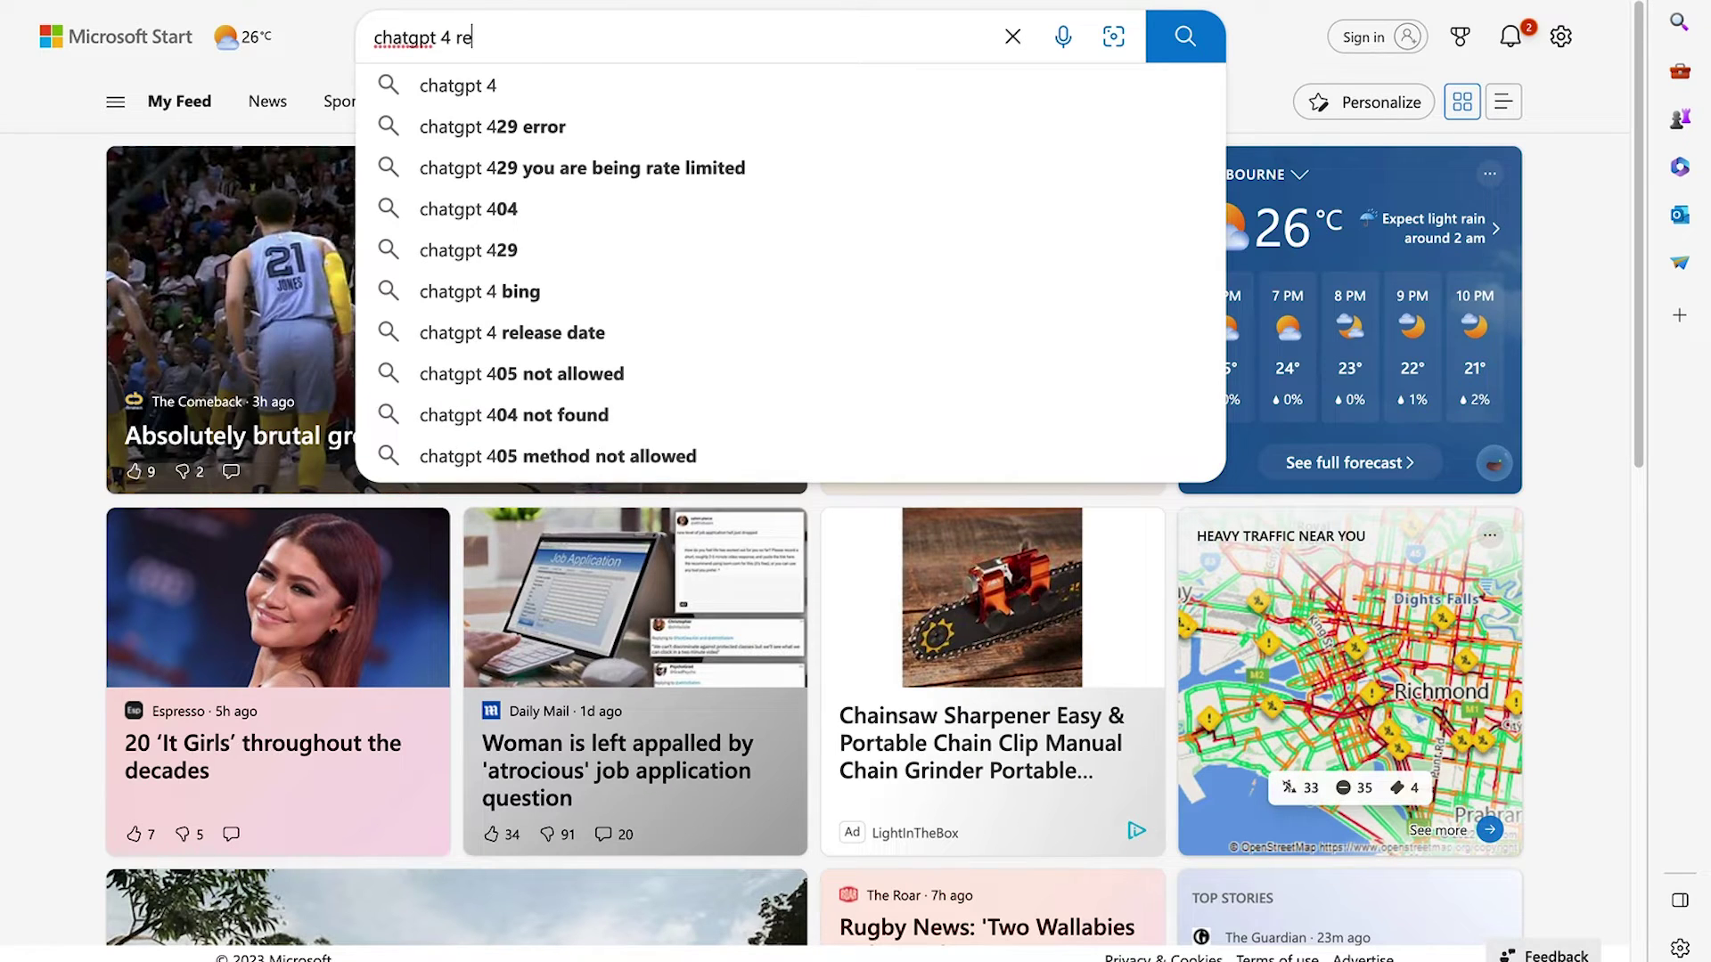
pyautogui.press('Return')
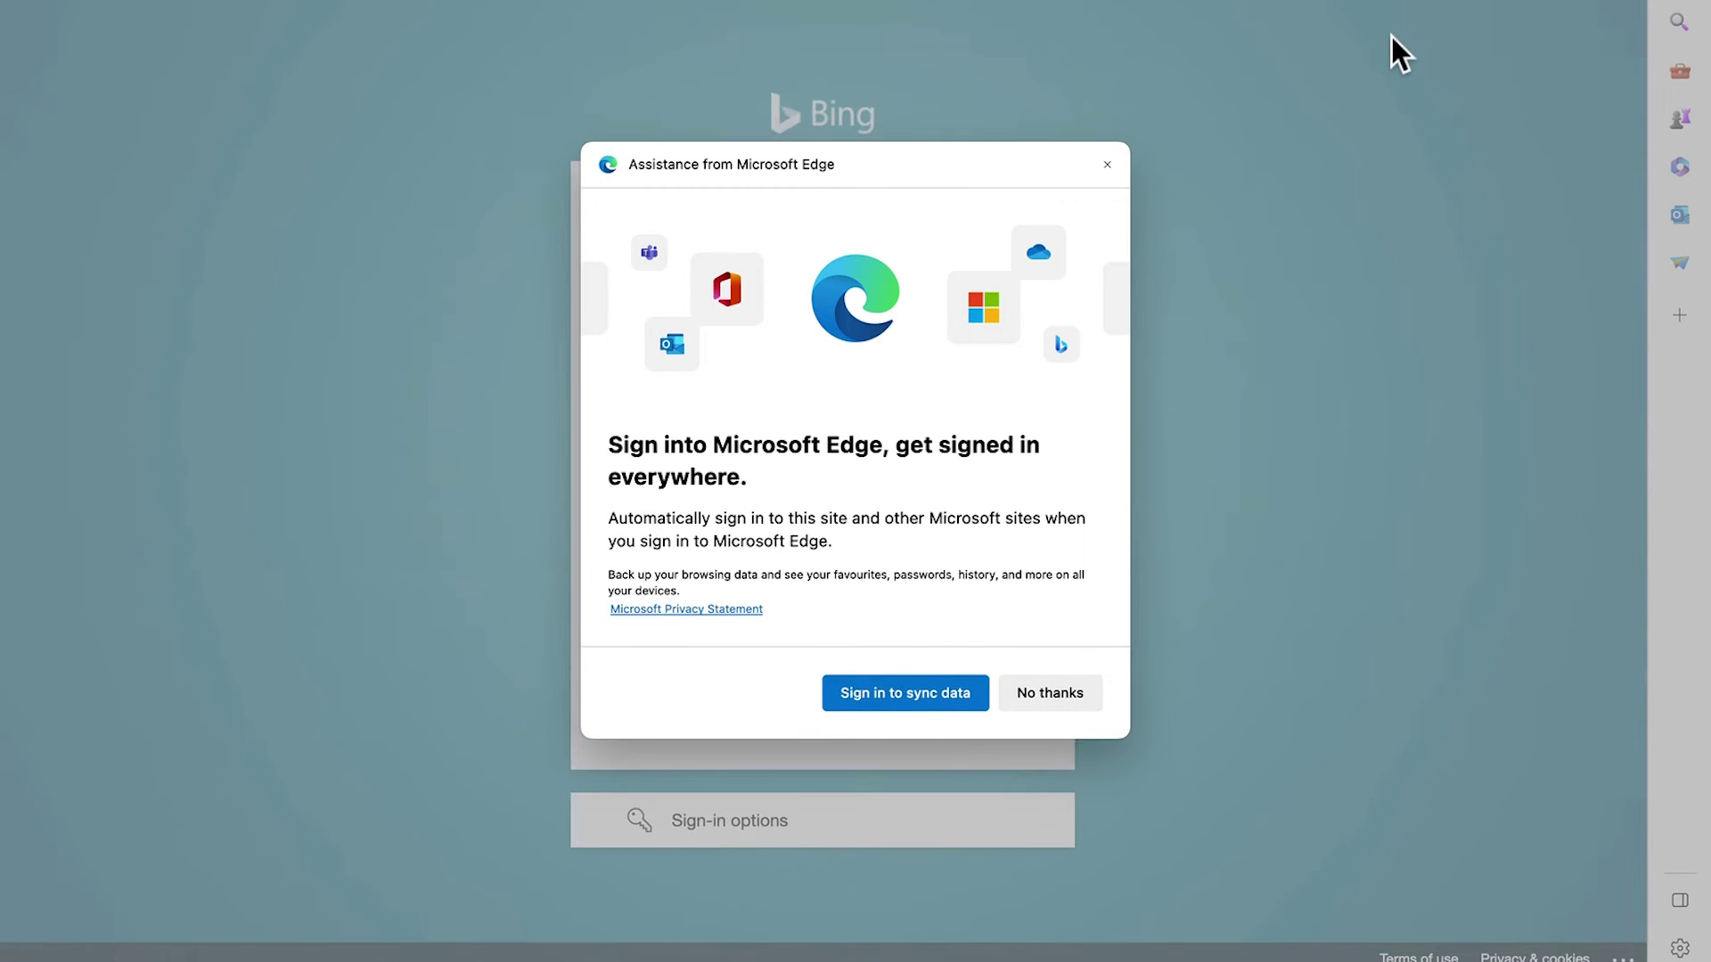
# Decline browser sign-in and sign into Bing with the account e-mail and emailed verification code.
pyautogui.click(1030, 691)
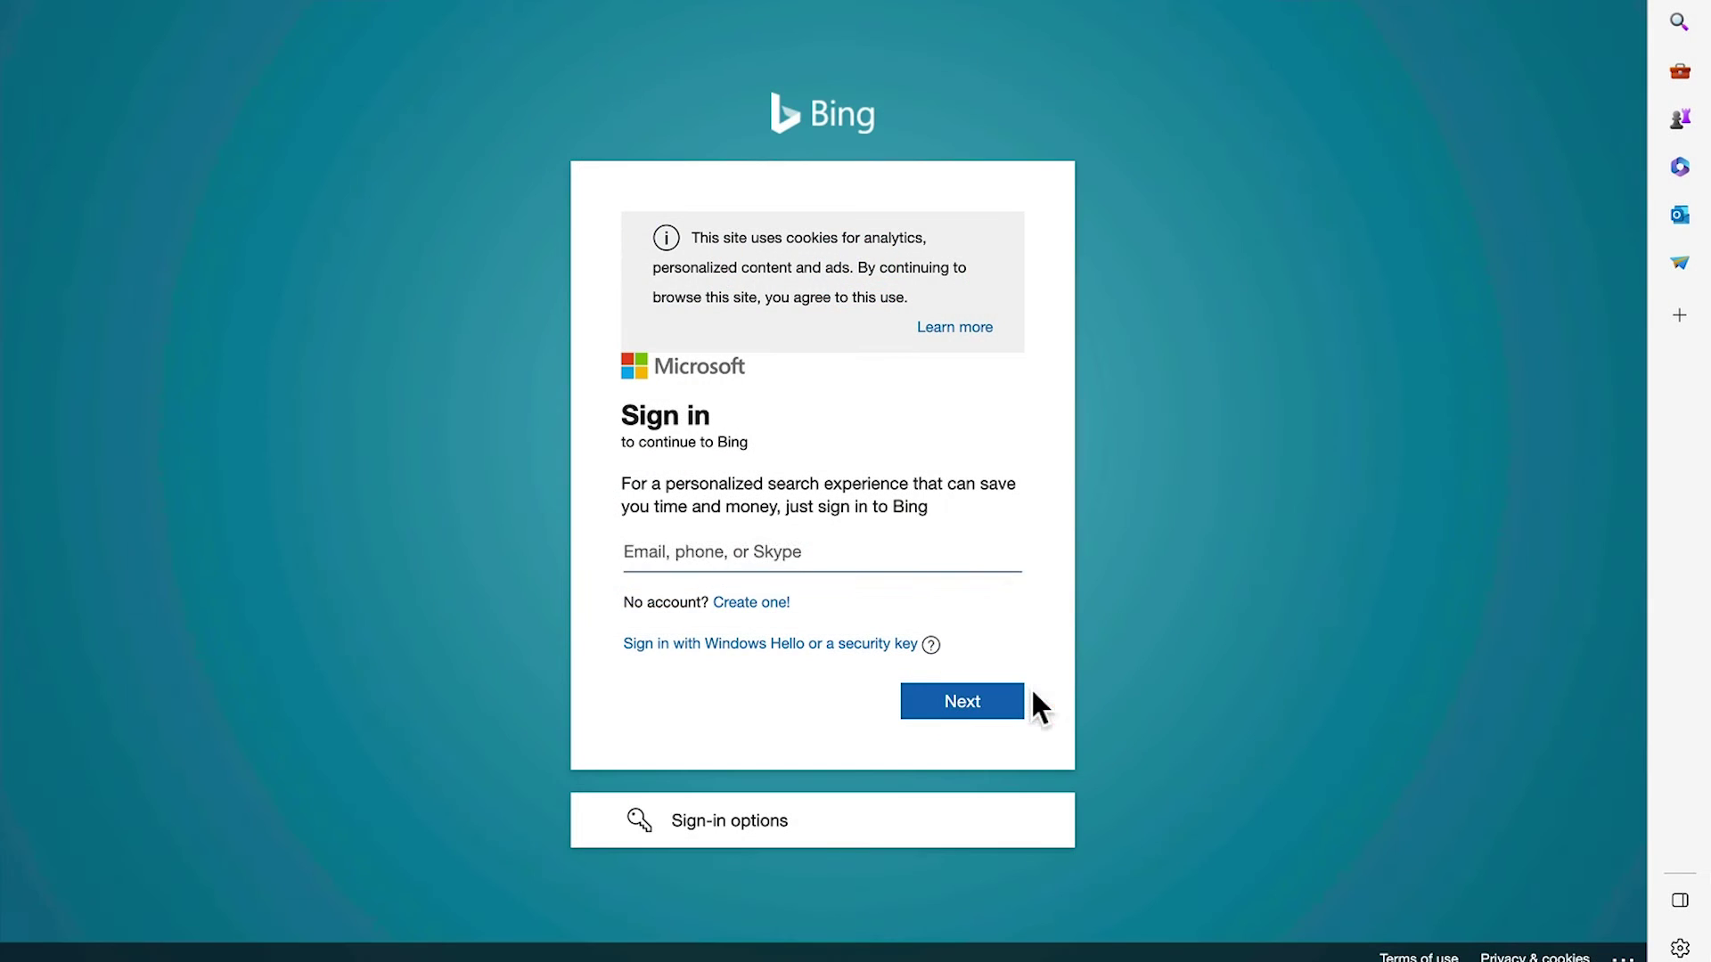
pyautogui.click(954, 703)
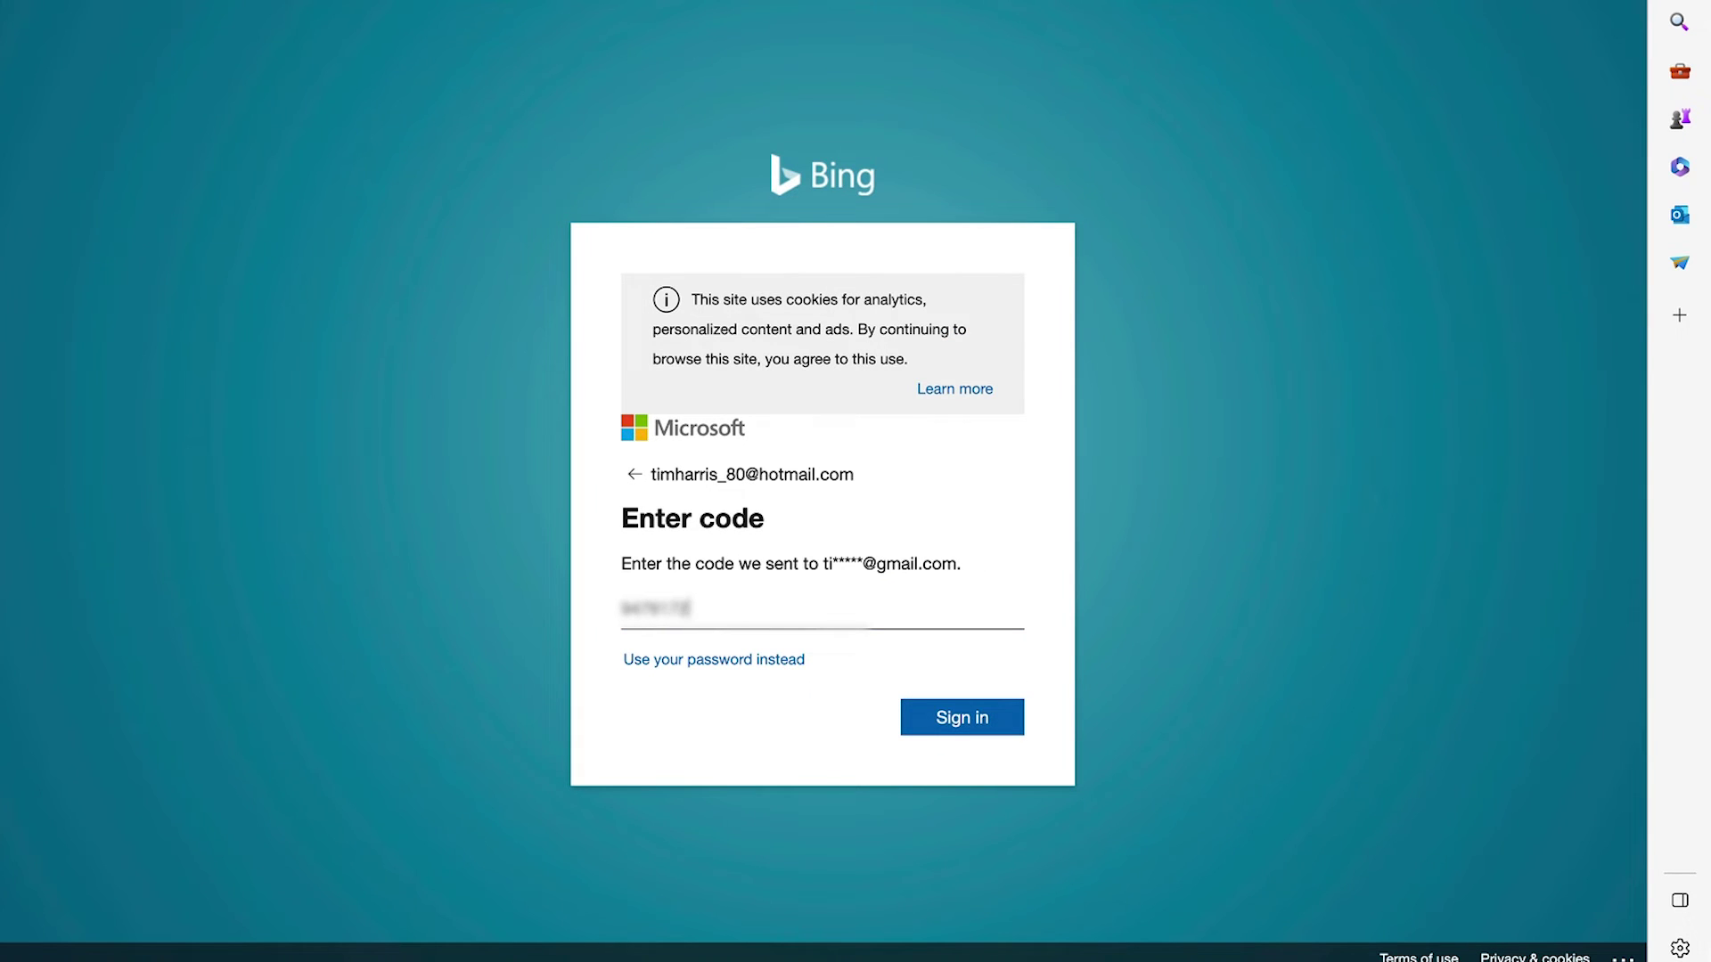
pyautogui.click(926, 724)
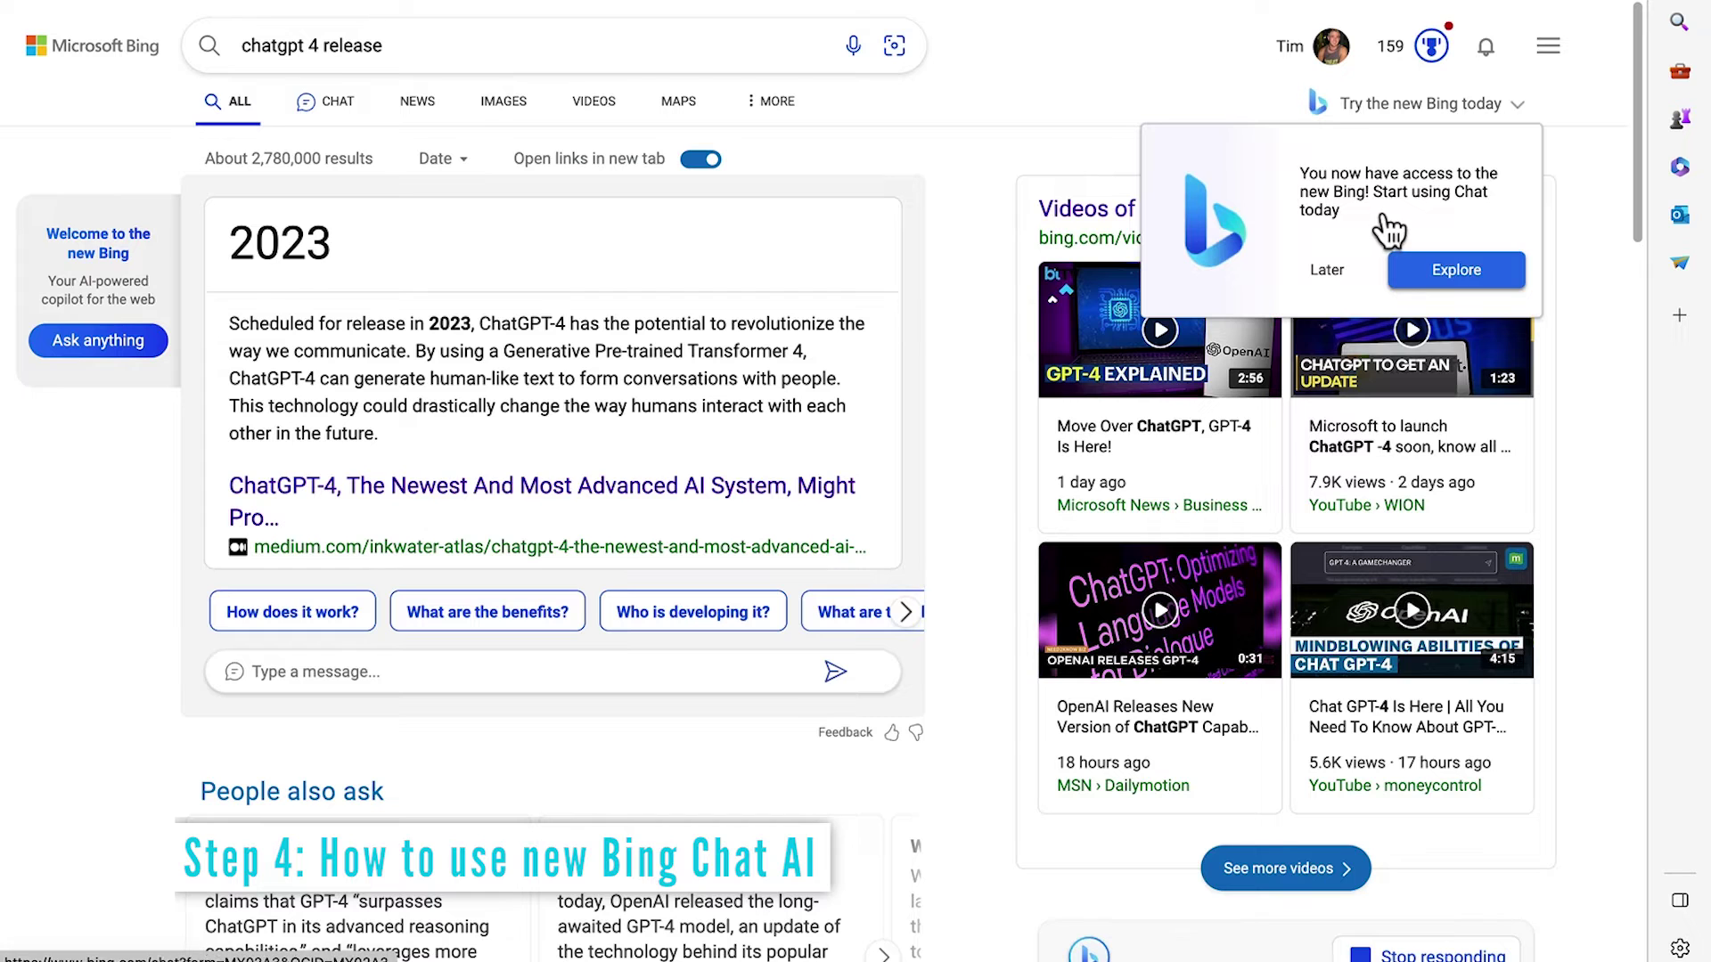
# Launch the new Bing Chat and try Creative, Balanced and Precise styles, ending on Balanced.
pyautogui.moveTo(1408, 113)
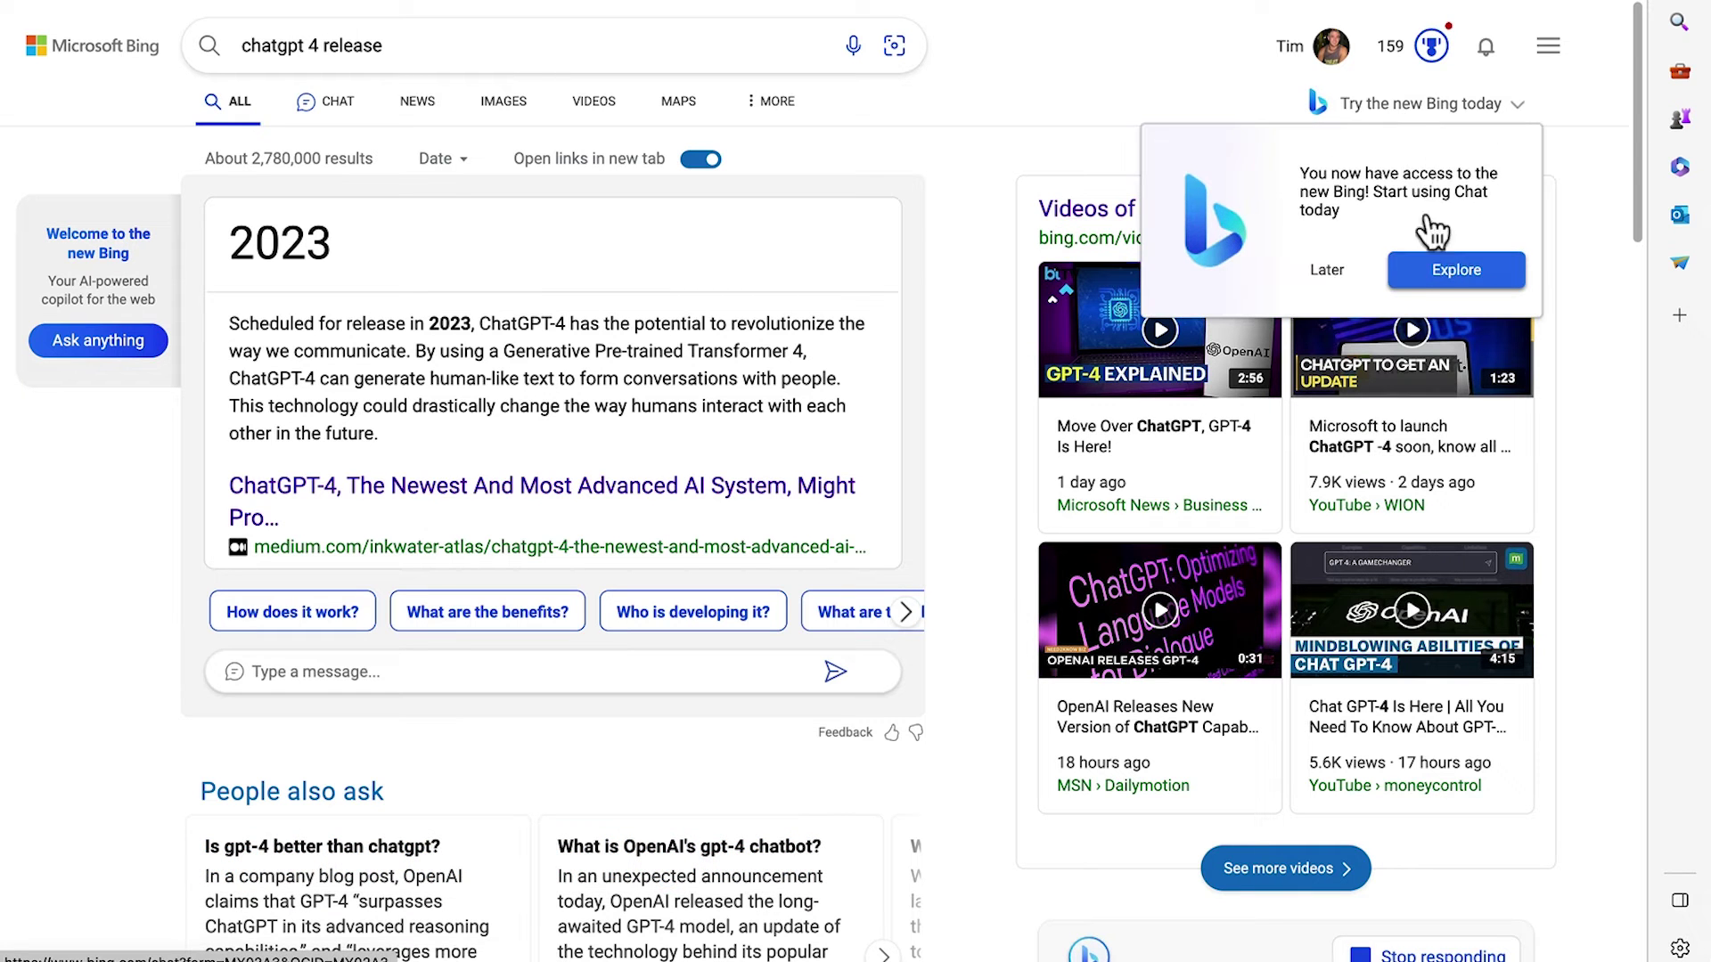
pyautogui.click(1435, 267)
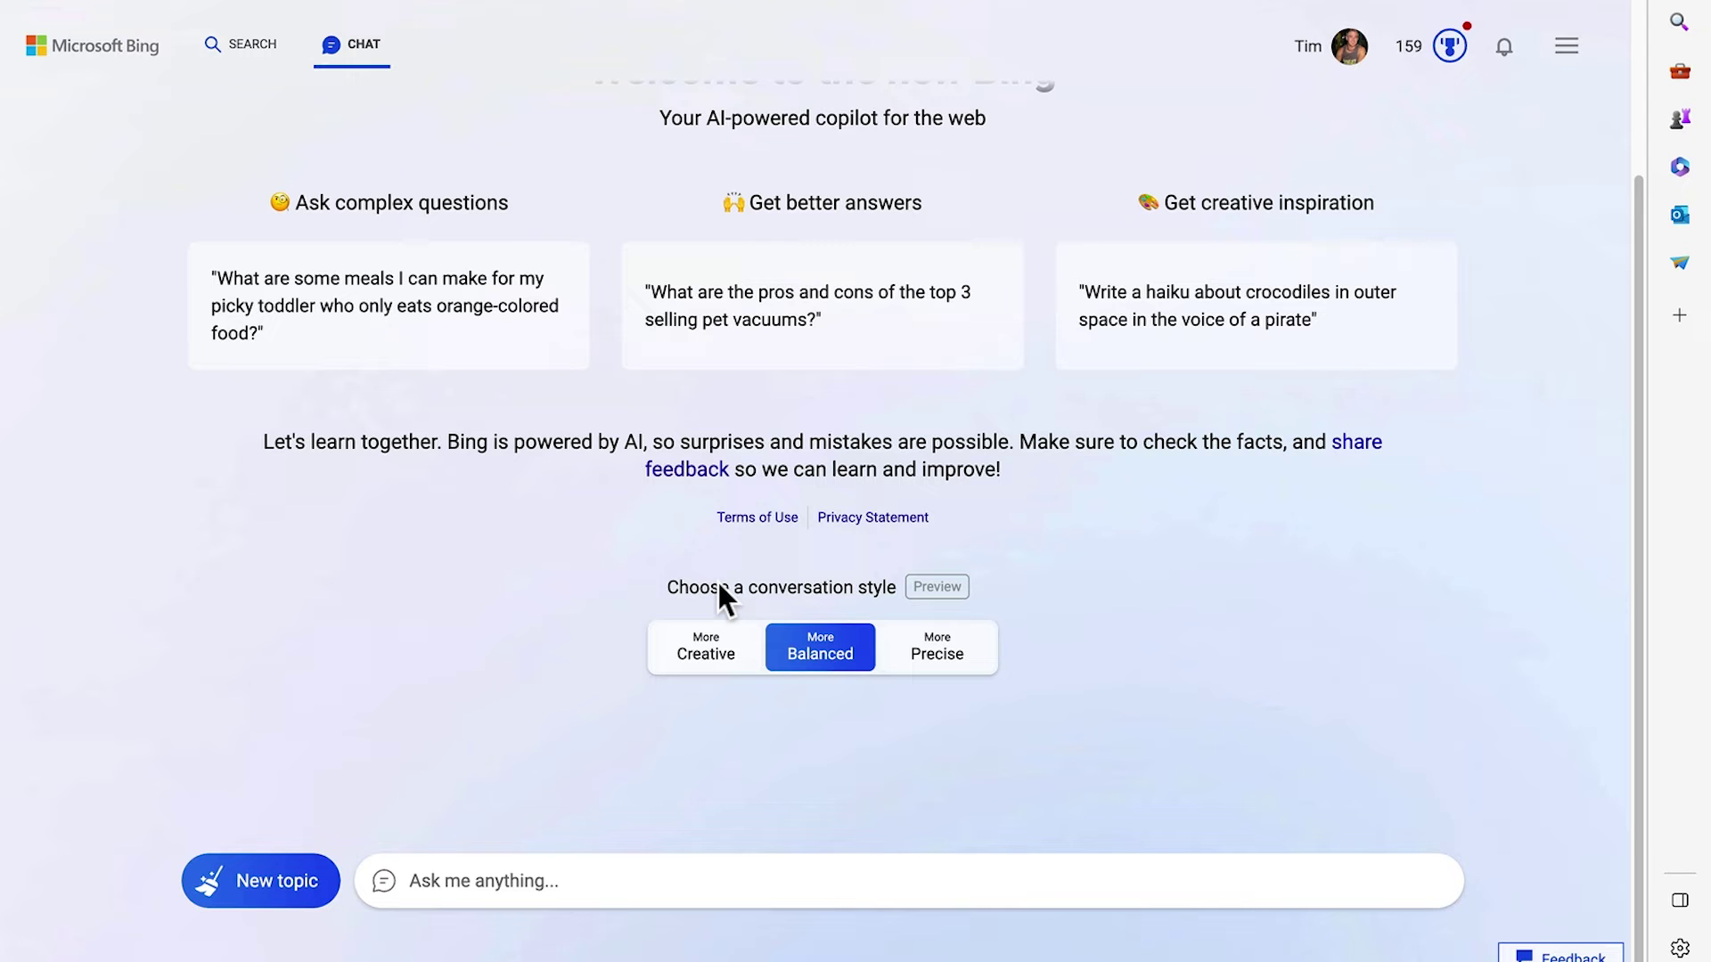
pyautogui.click(725, 679)
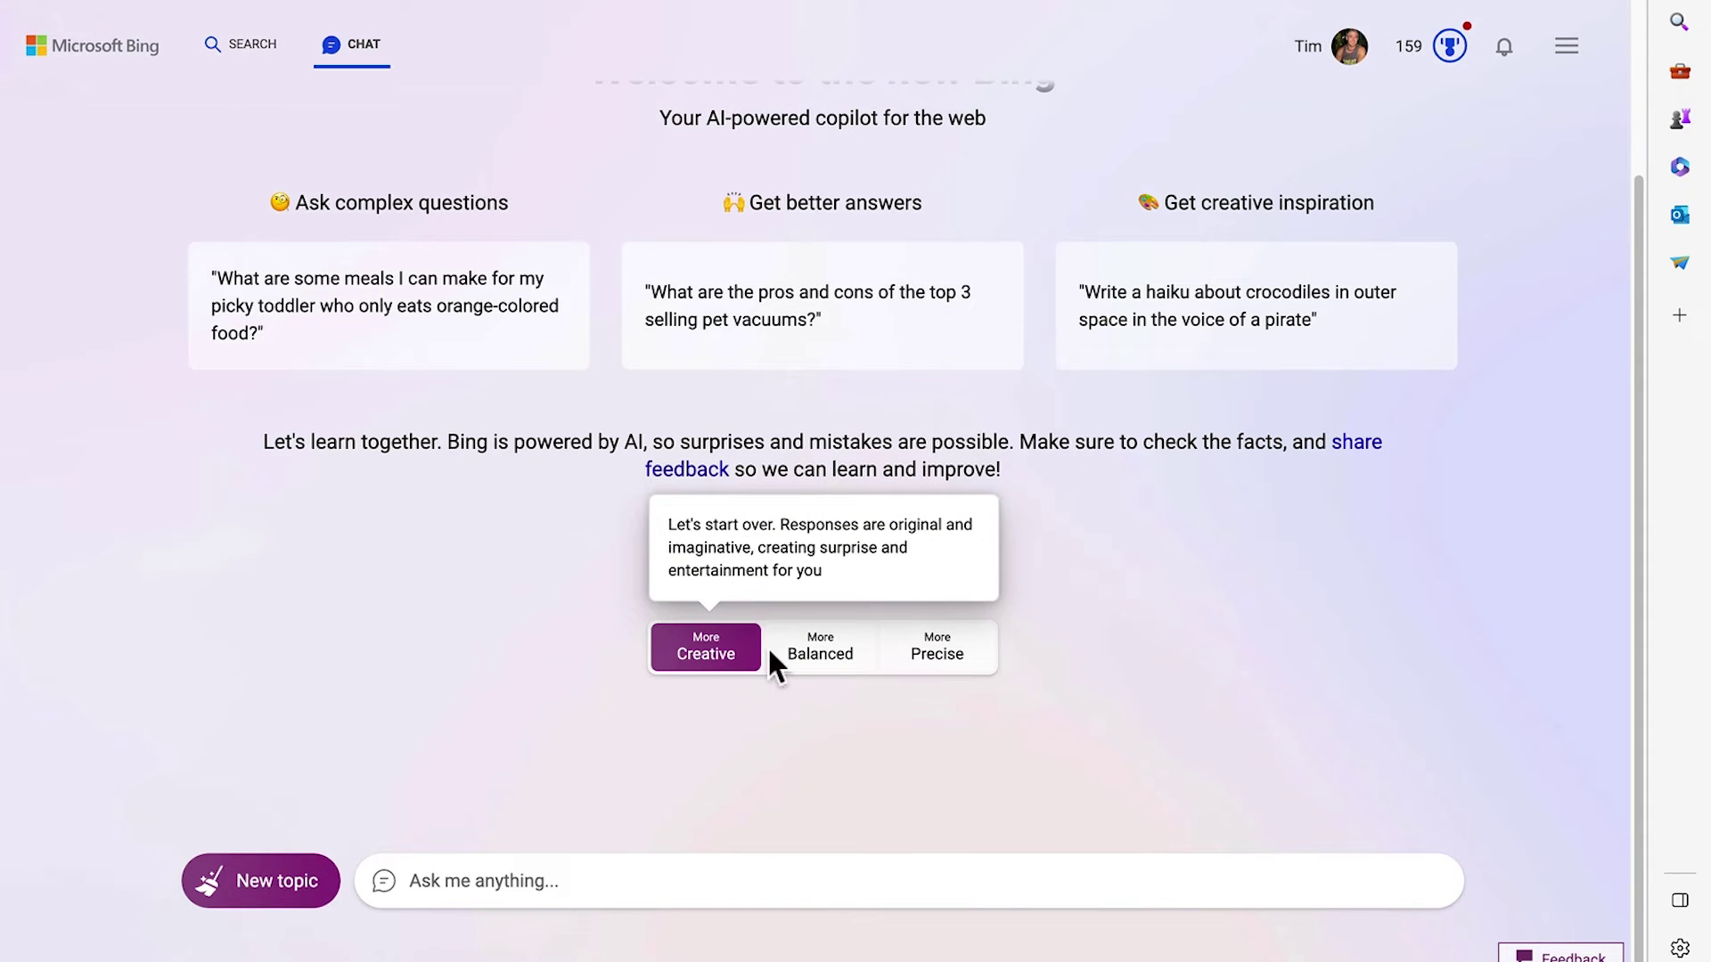
pyautogui.click(794, 656)
pyautogui.click(941, 660)
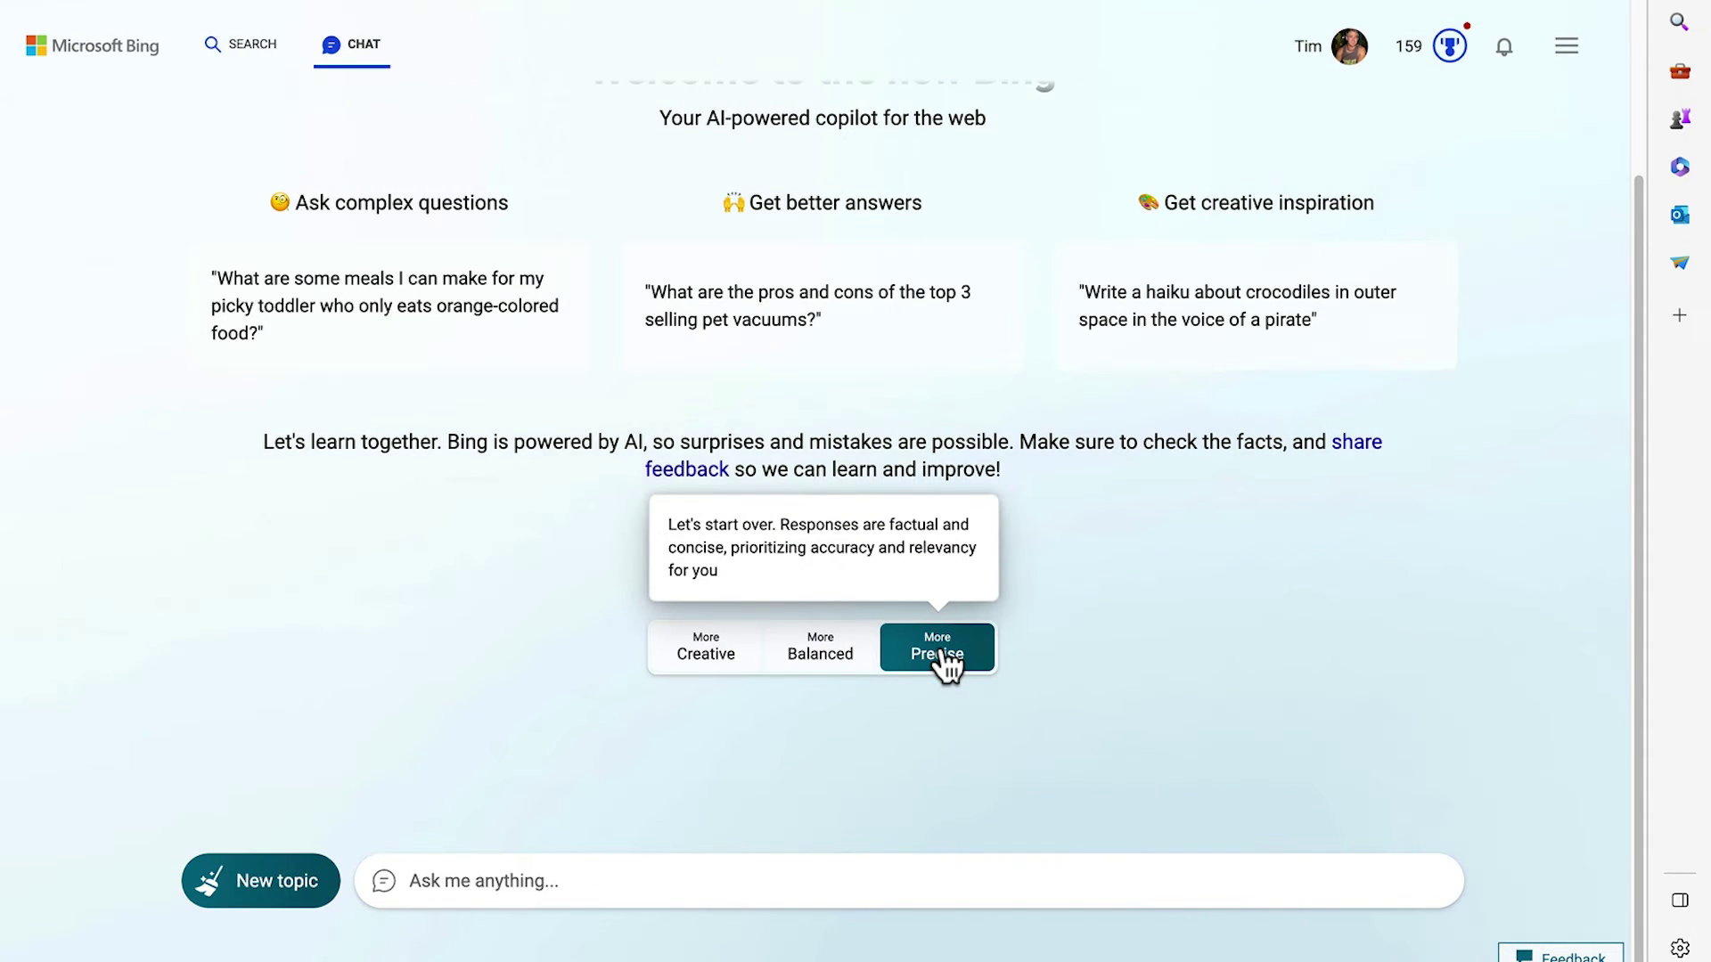
pyautogui.click(834, 674)
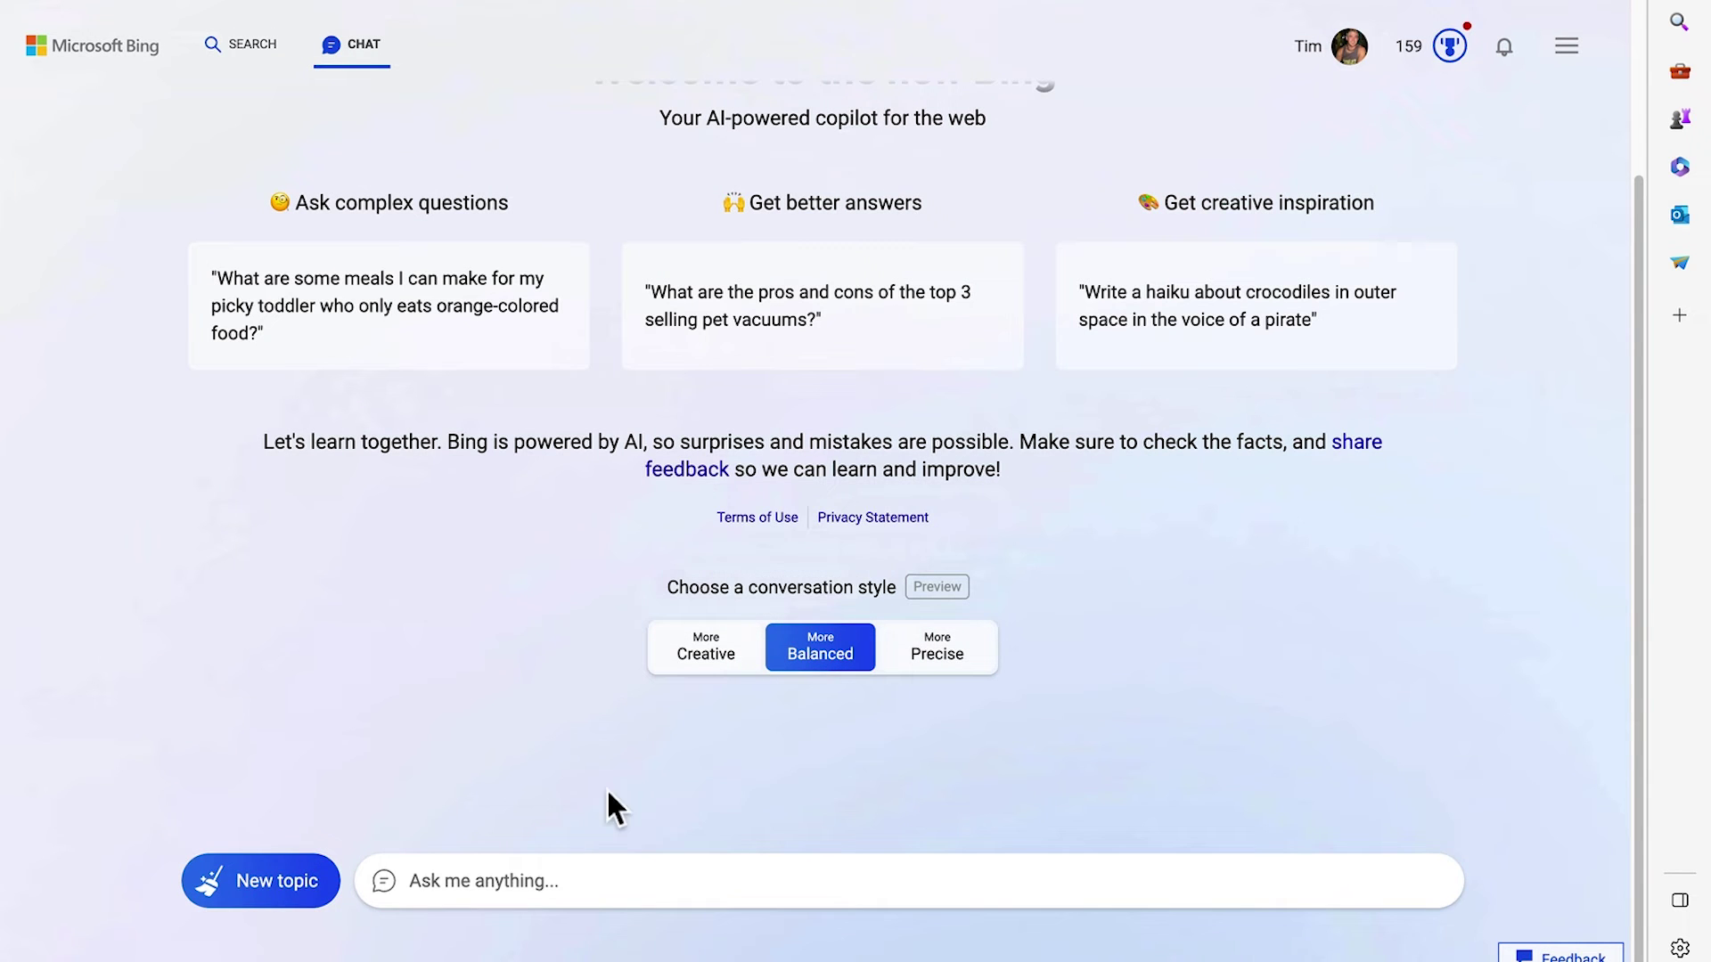
# Ask Bing Chat to 'write a 100 word summary of john wick 4'.
pyautogui.click(496, 878)
pyautogui.write('write a 1')
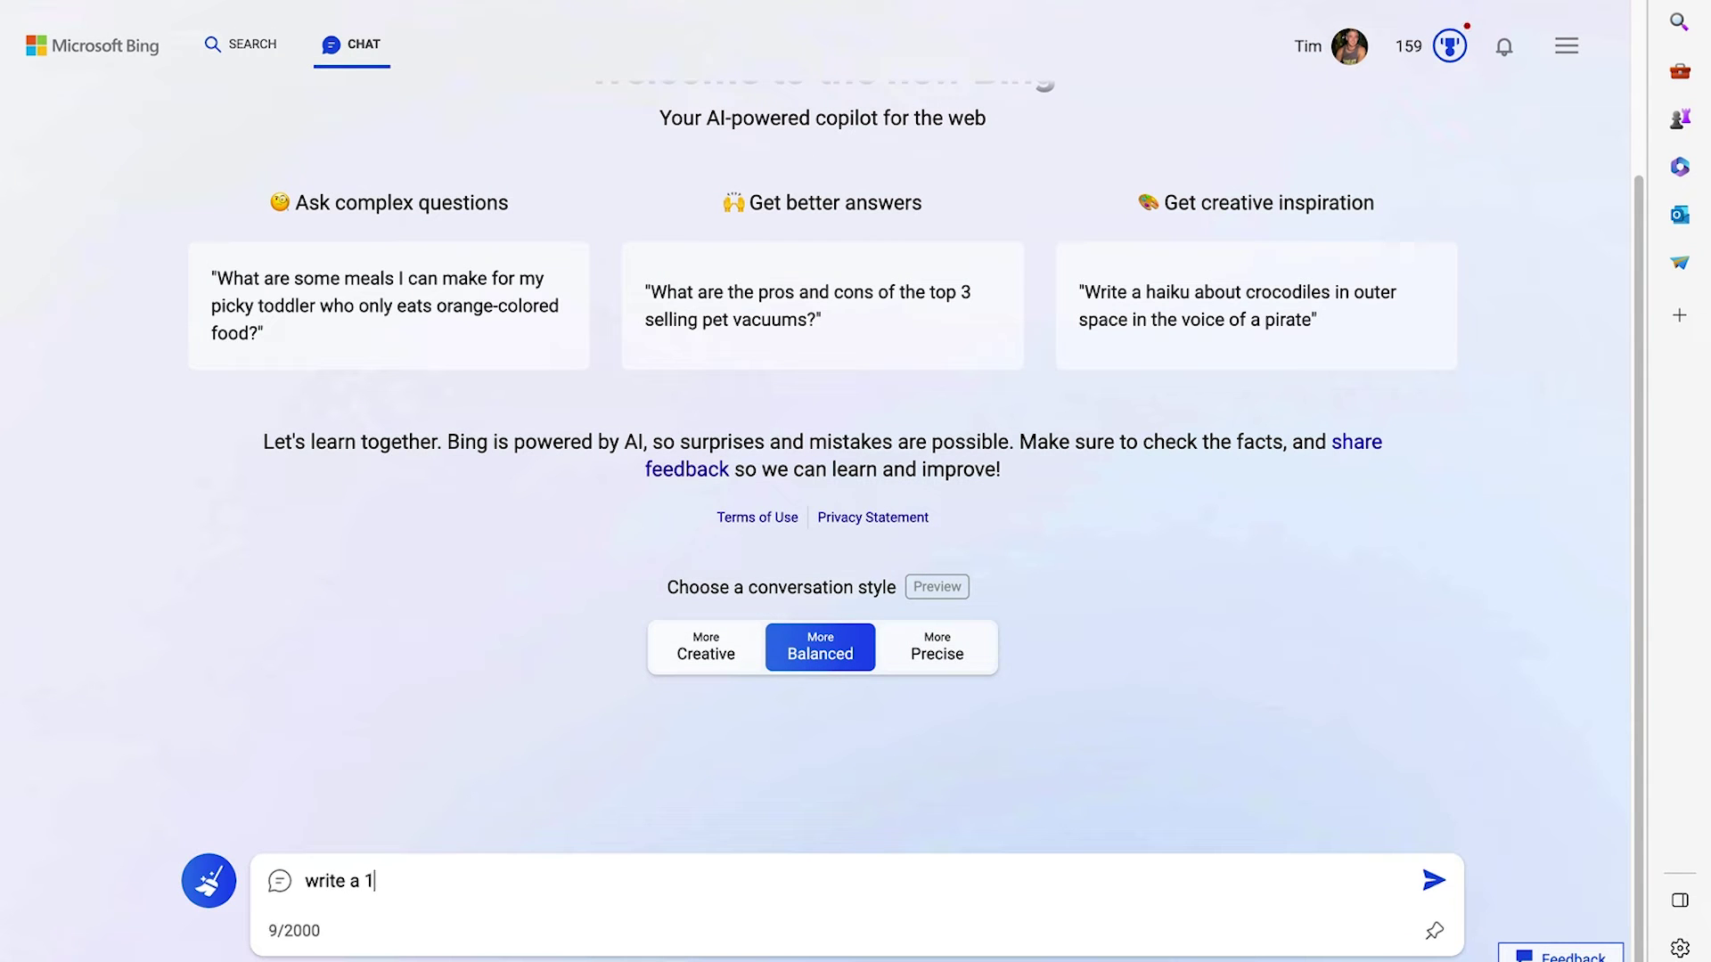
pyautogui.write('00 word summary of joh')
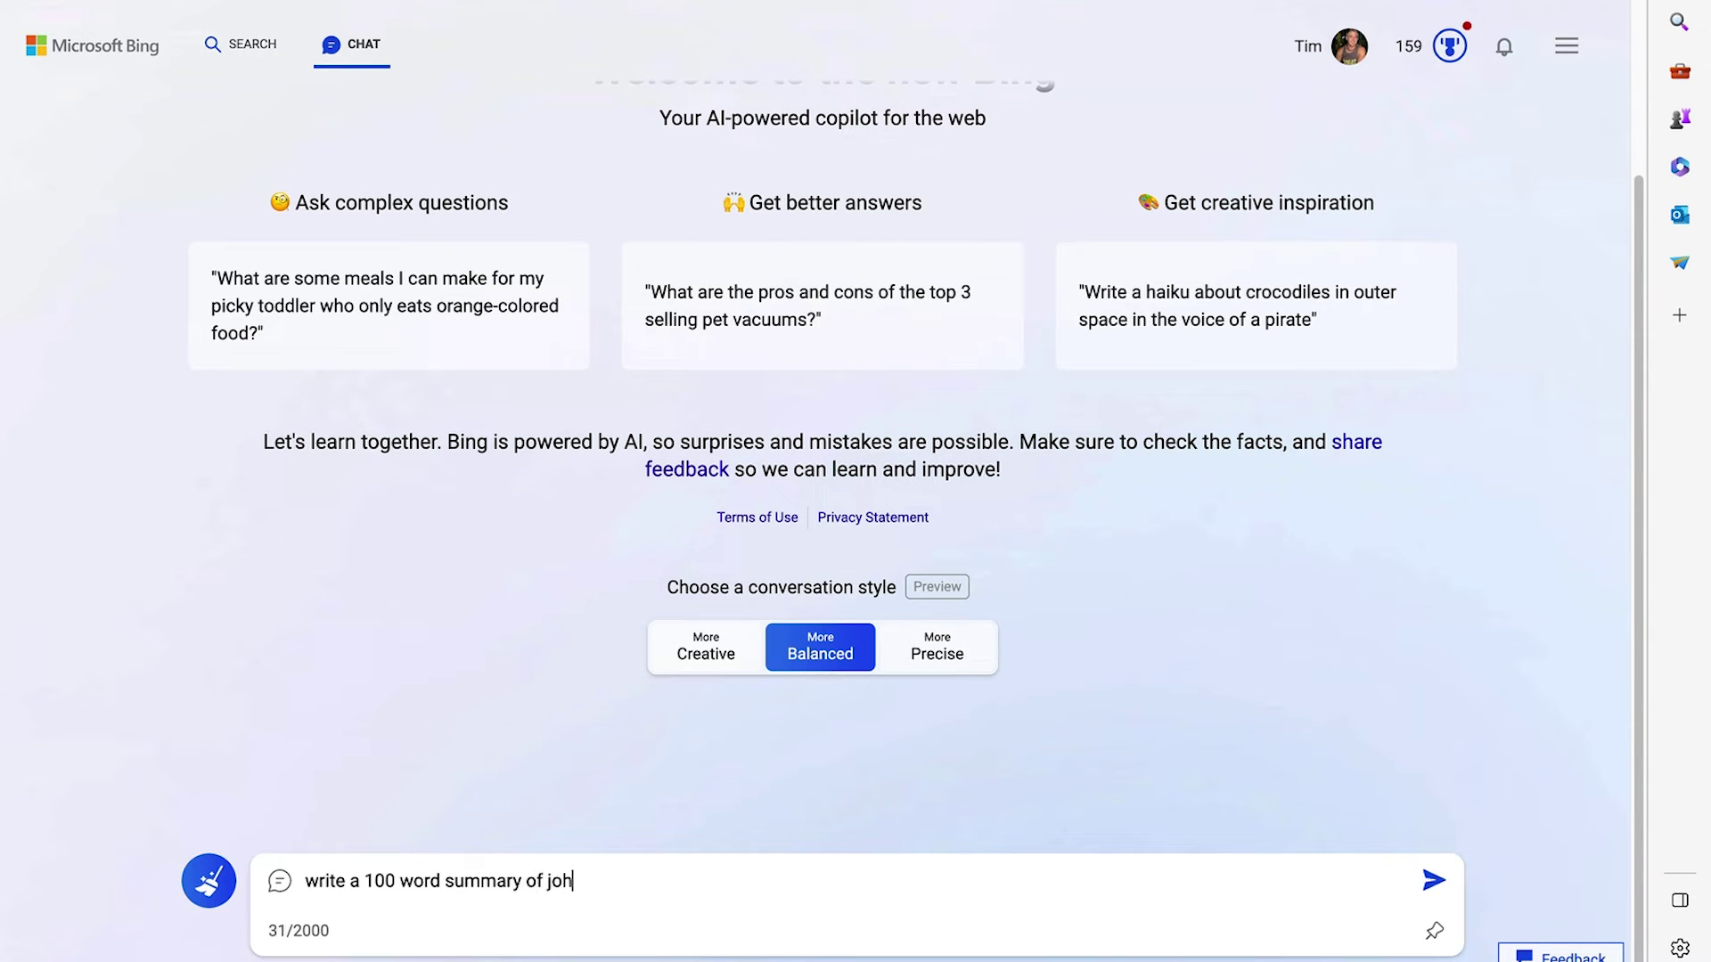
pyautogui.write('n wick 4')
pyautogui.press('Return')
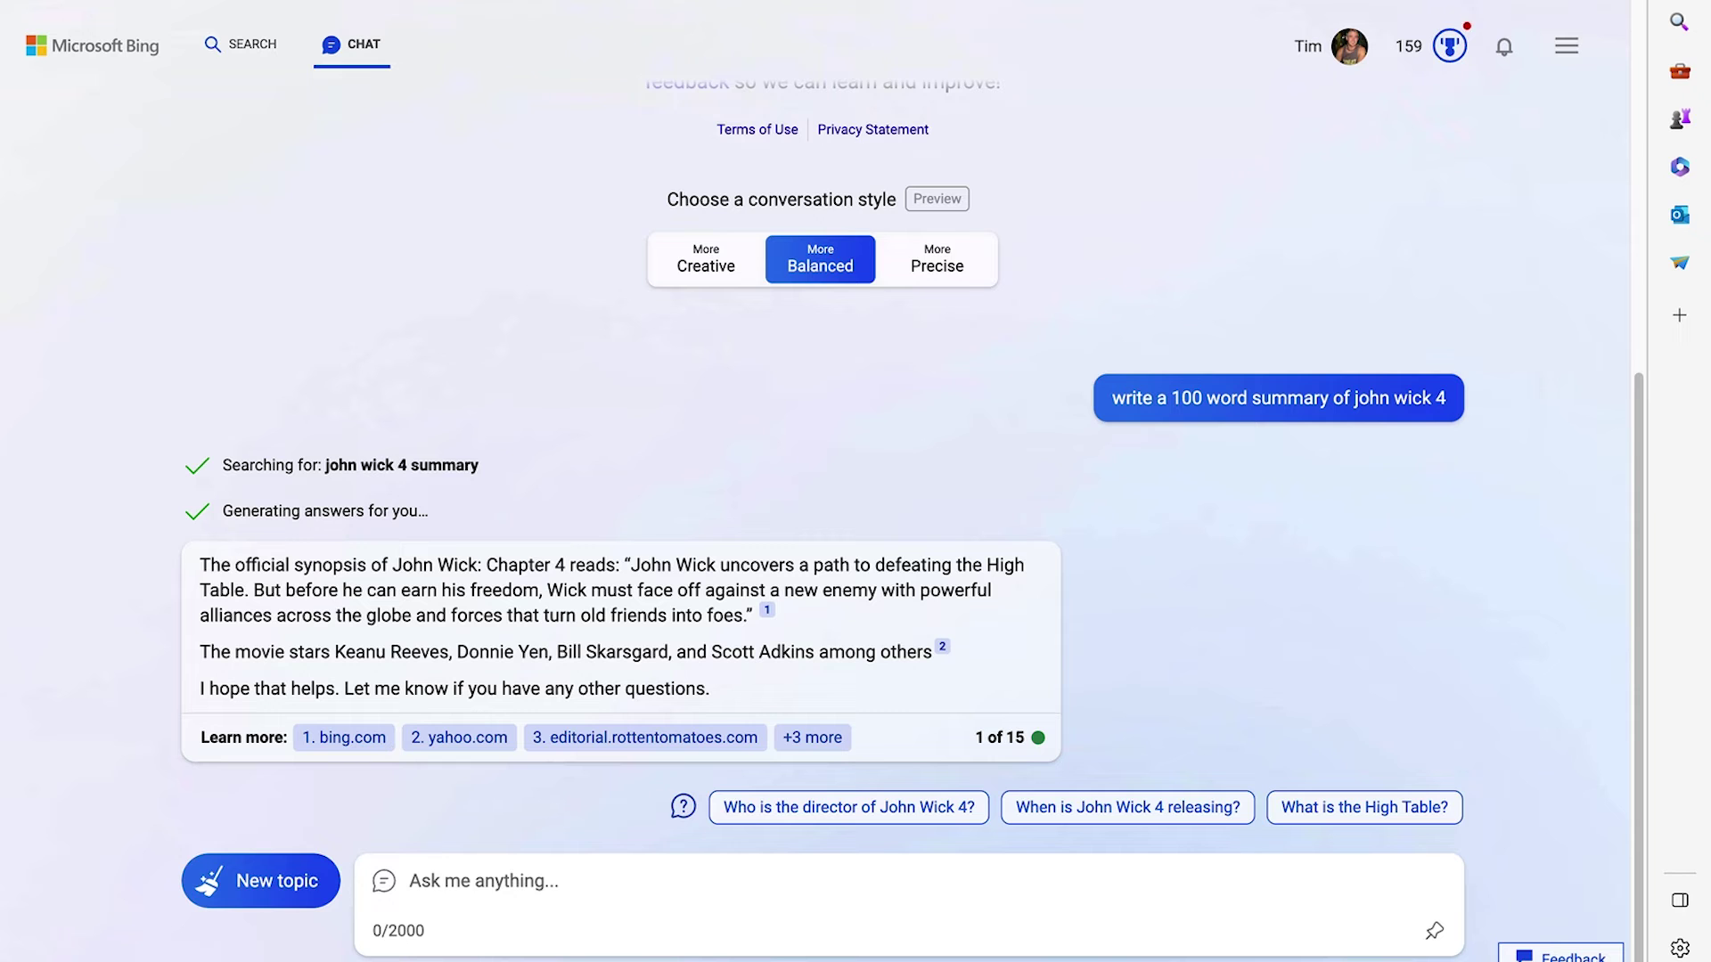
# Ask it to write the synopsis in its own words, then 'rephrase in 300 words'.
pyautogui.write('write this synopsis in your own ')
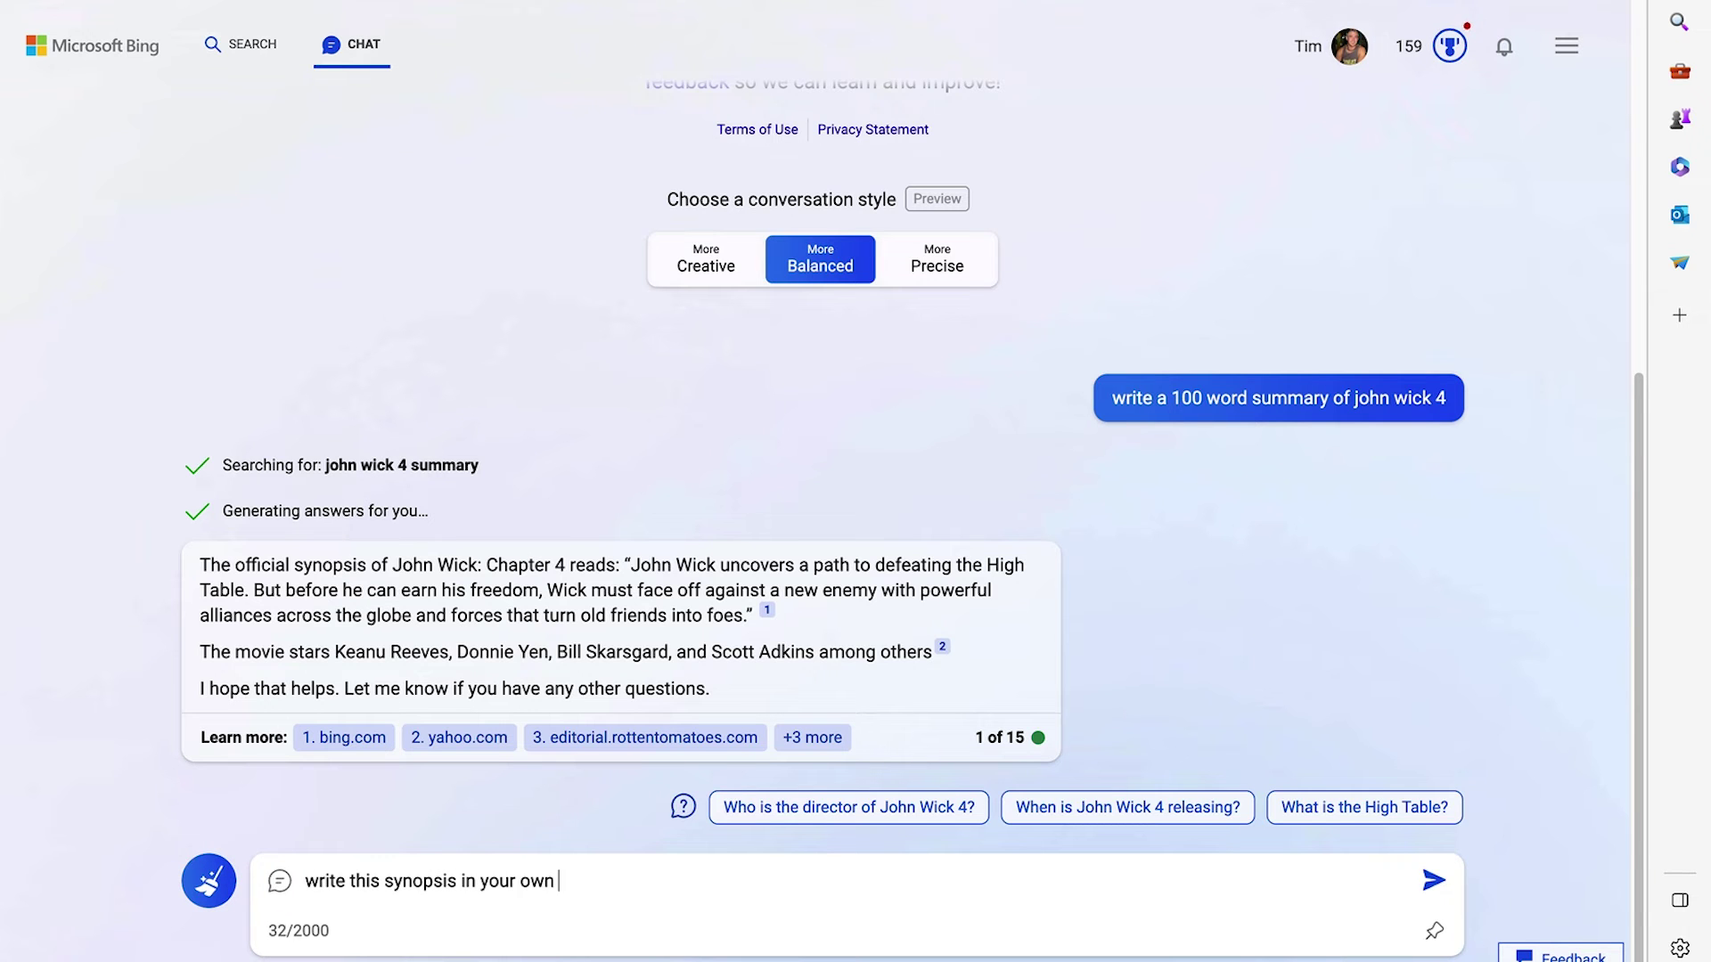
pyautogui.write('words')
pyautogui.press('Return')
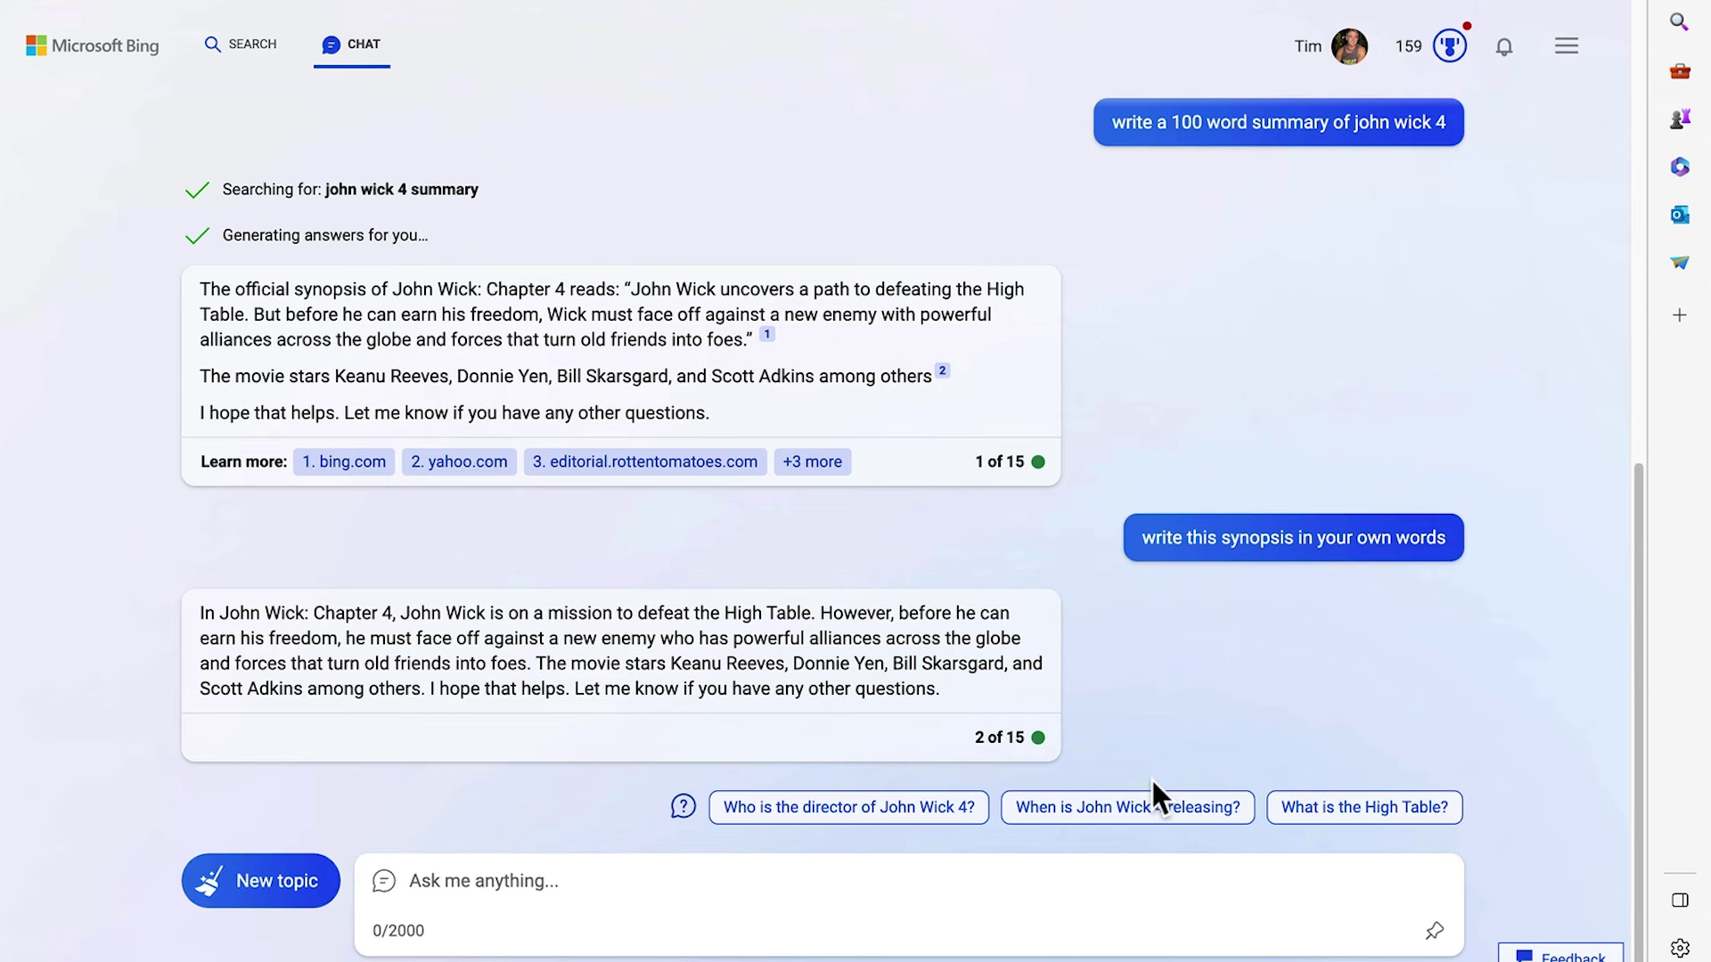
pyautogui.write('rephrase in 300 words')
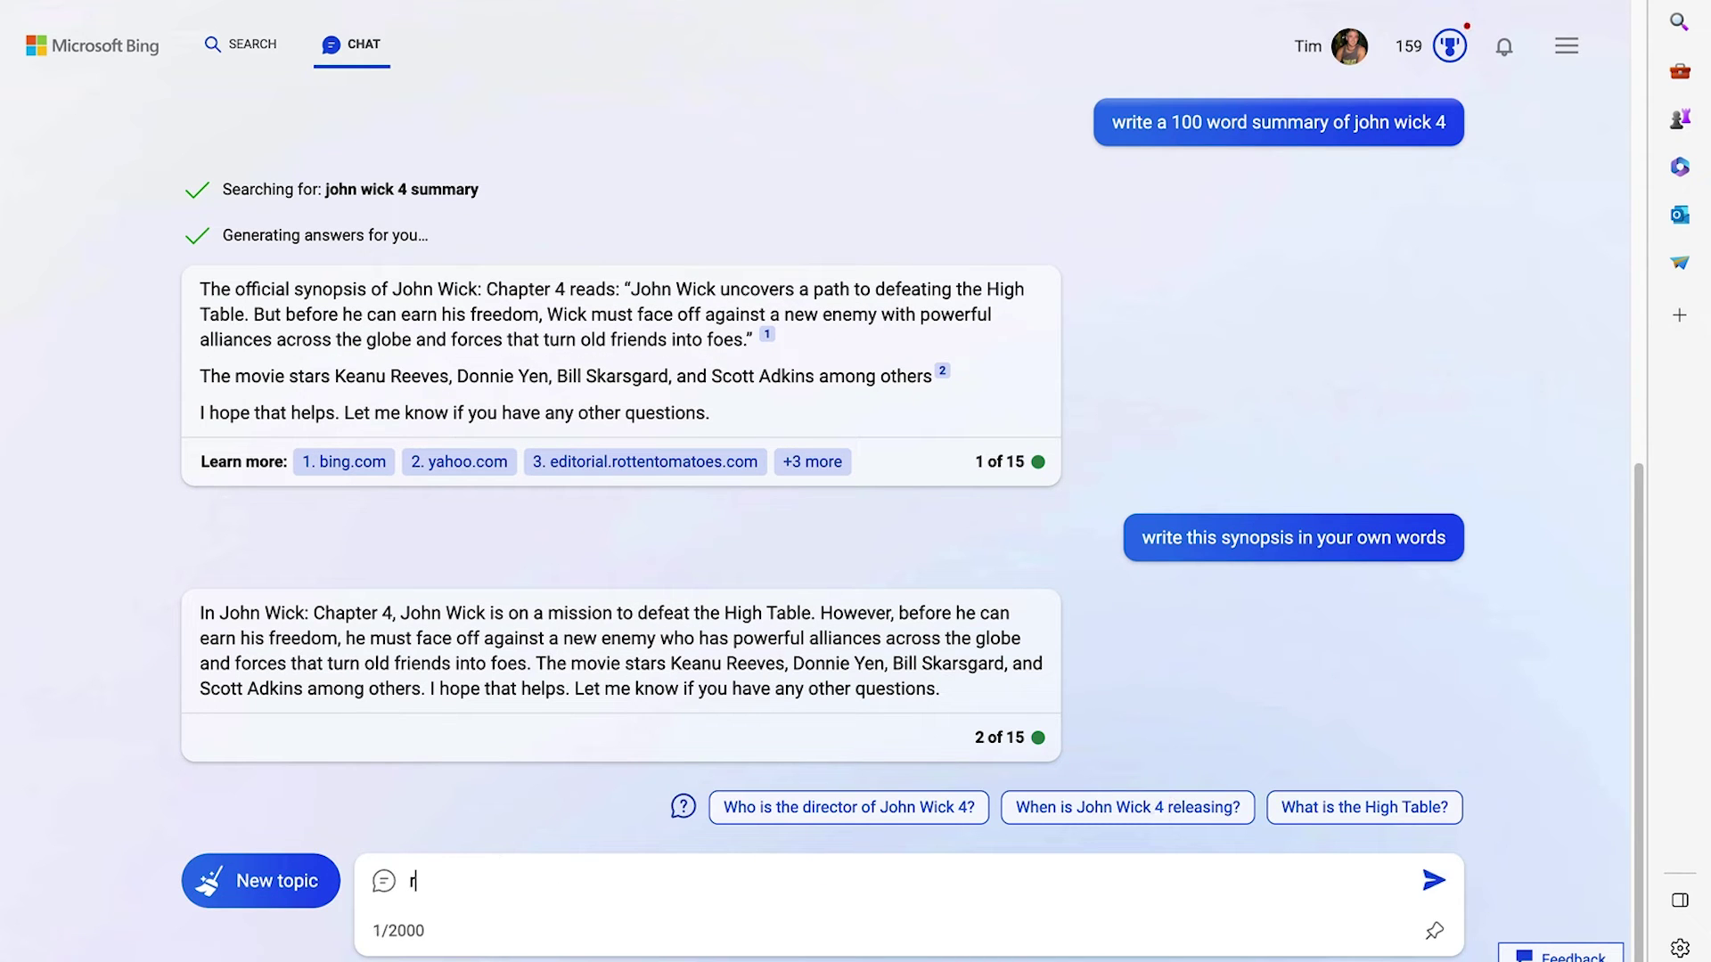
pyautogui.press('Return')
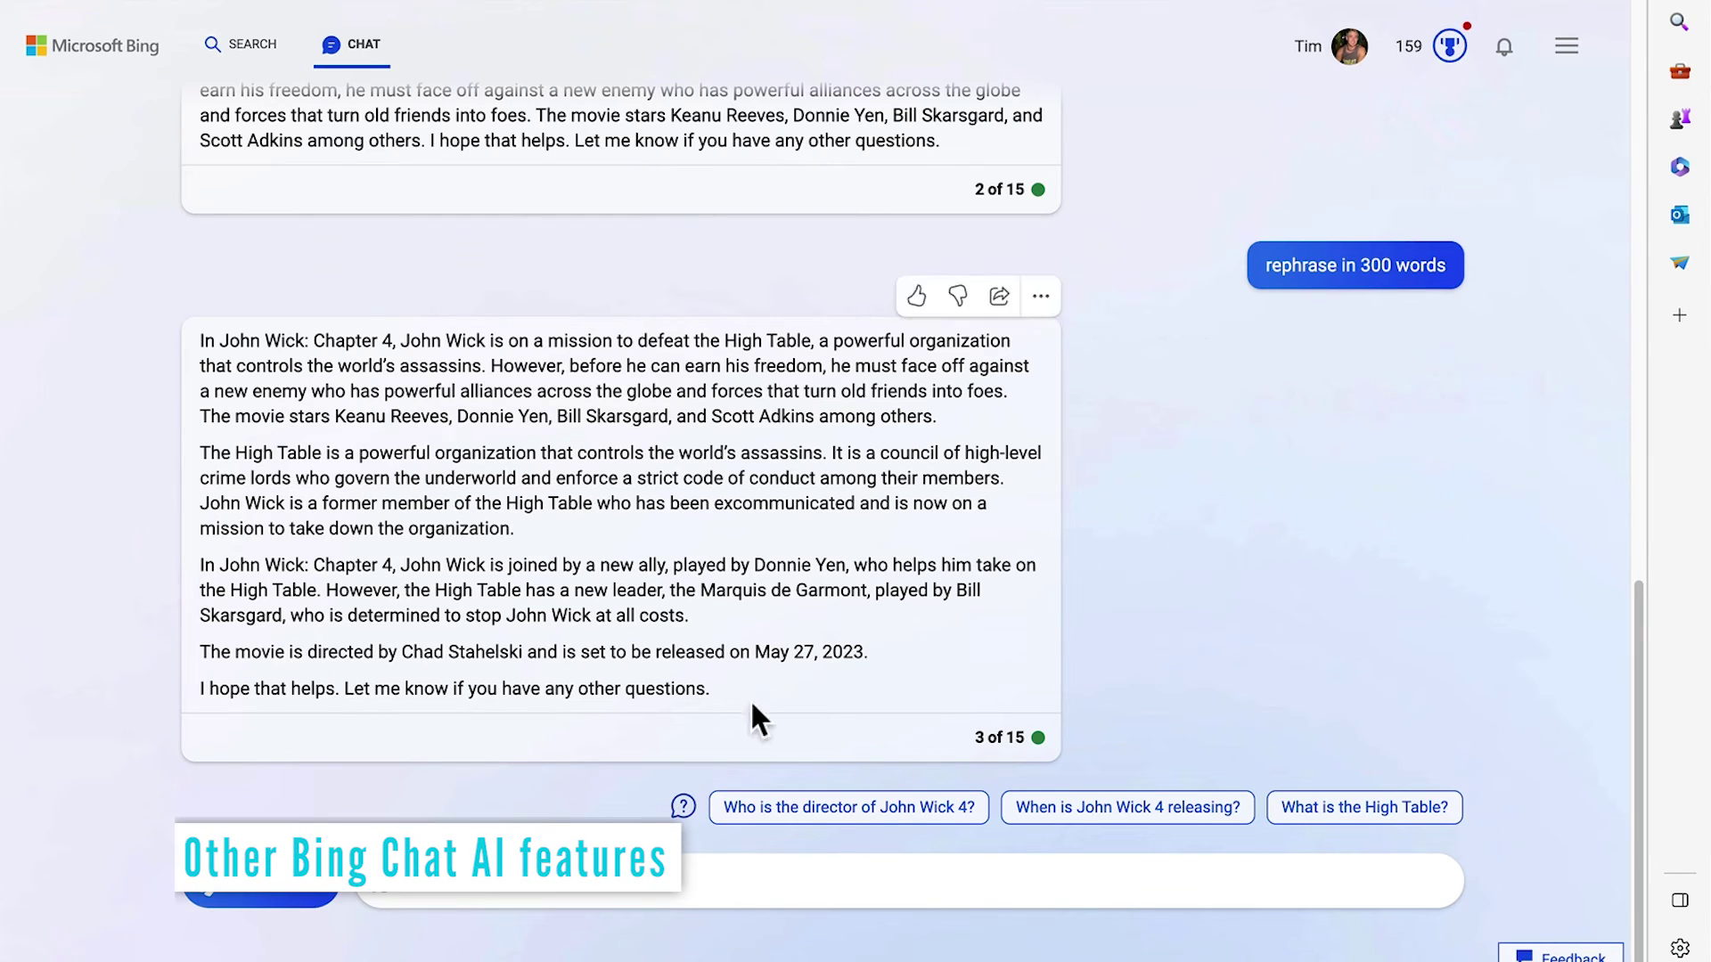
# Start a new topic and ask 'what is the rollout plan of chatgpt 4'.
pyautogui.click(278, 880)
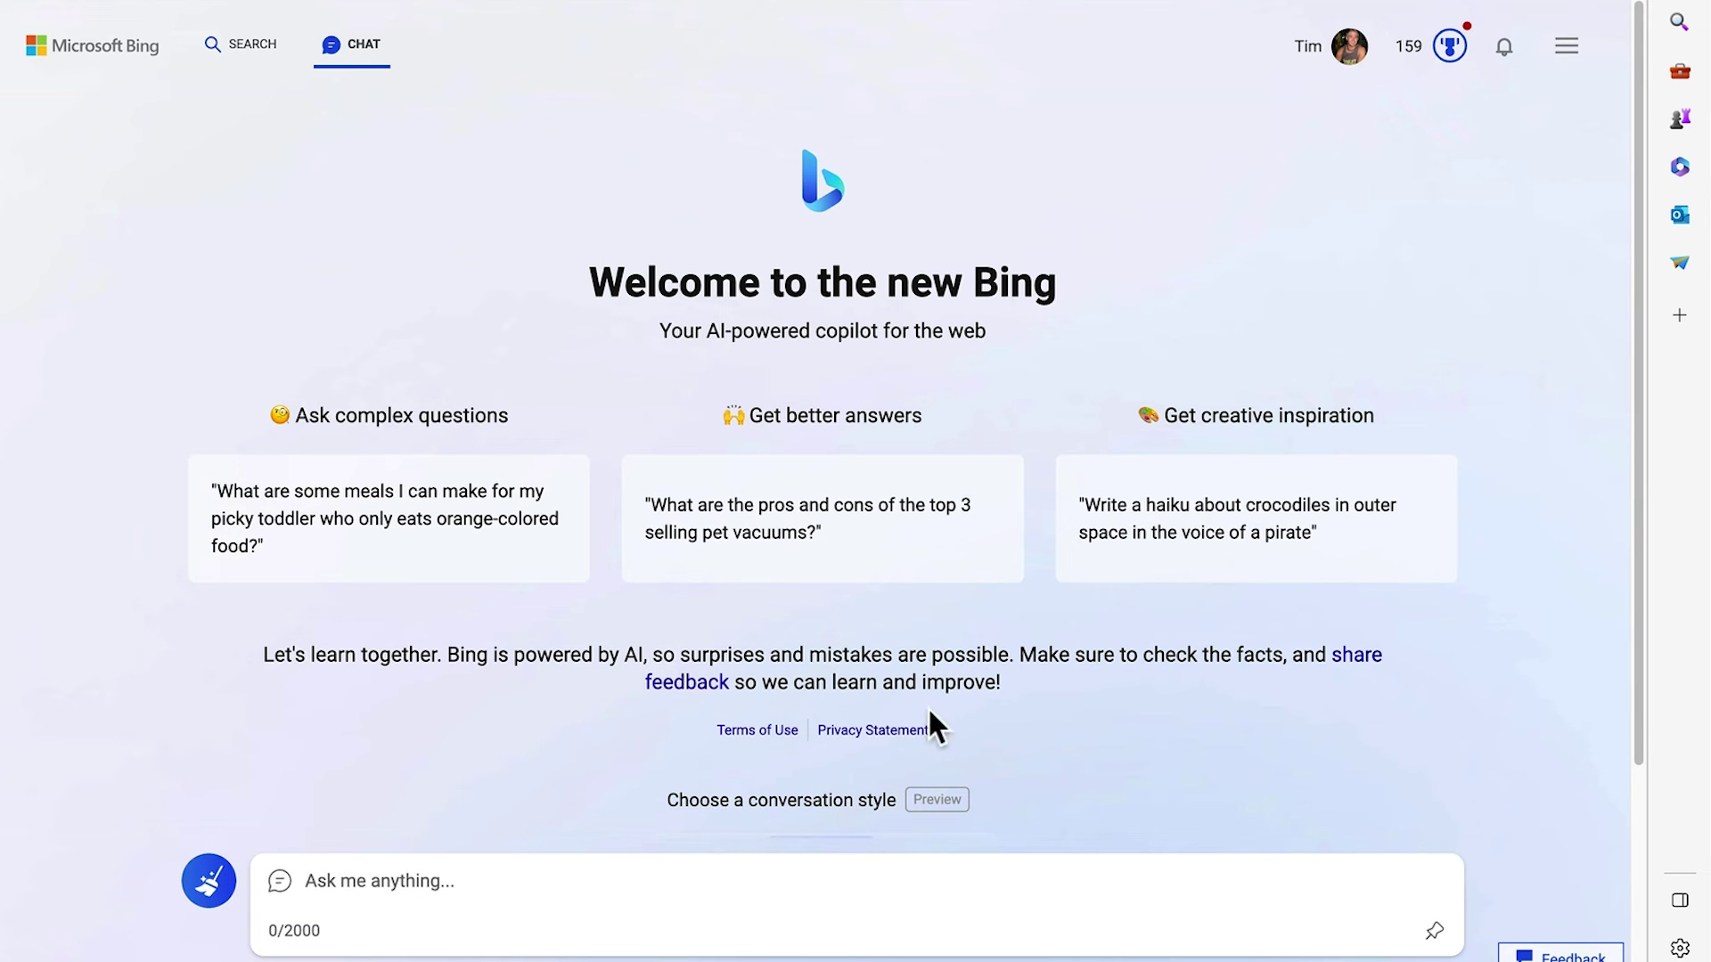
pyautogui.write('what is the rollout plan of chatgpt 4')
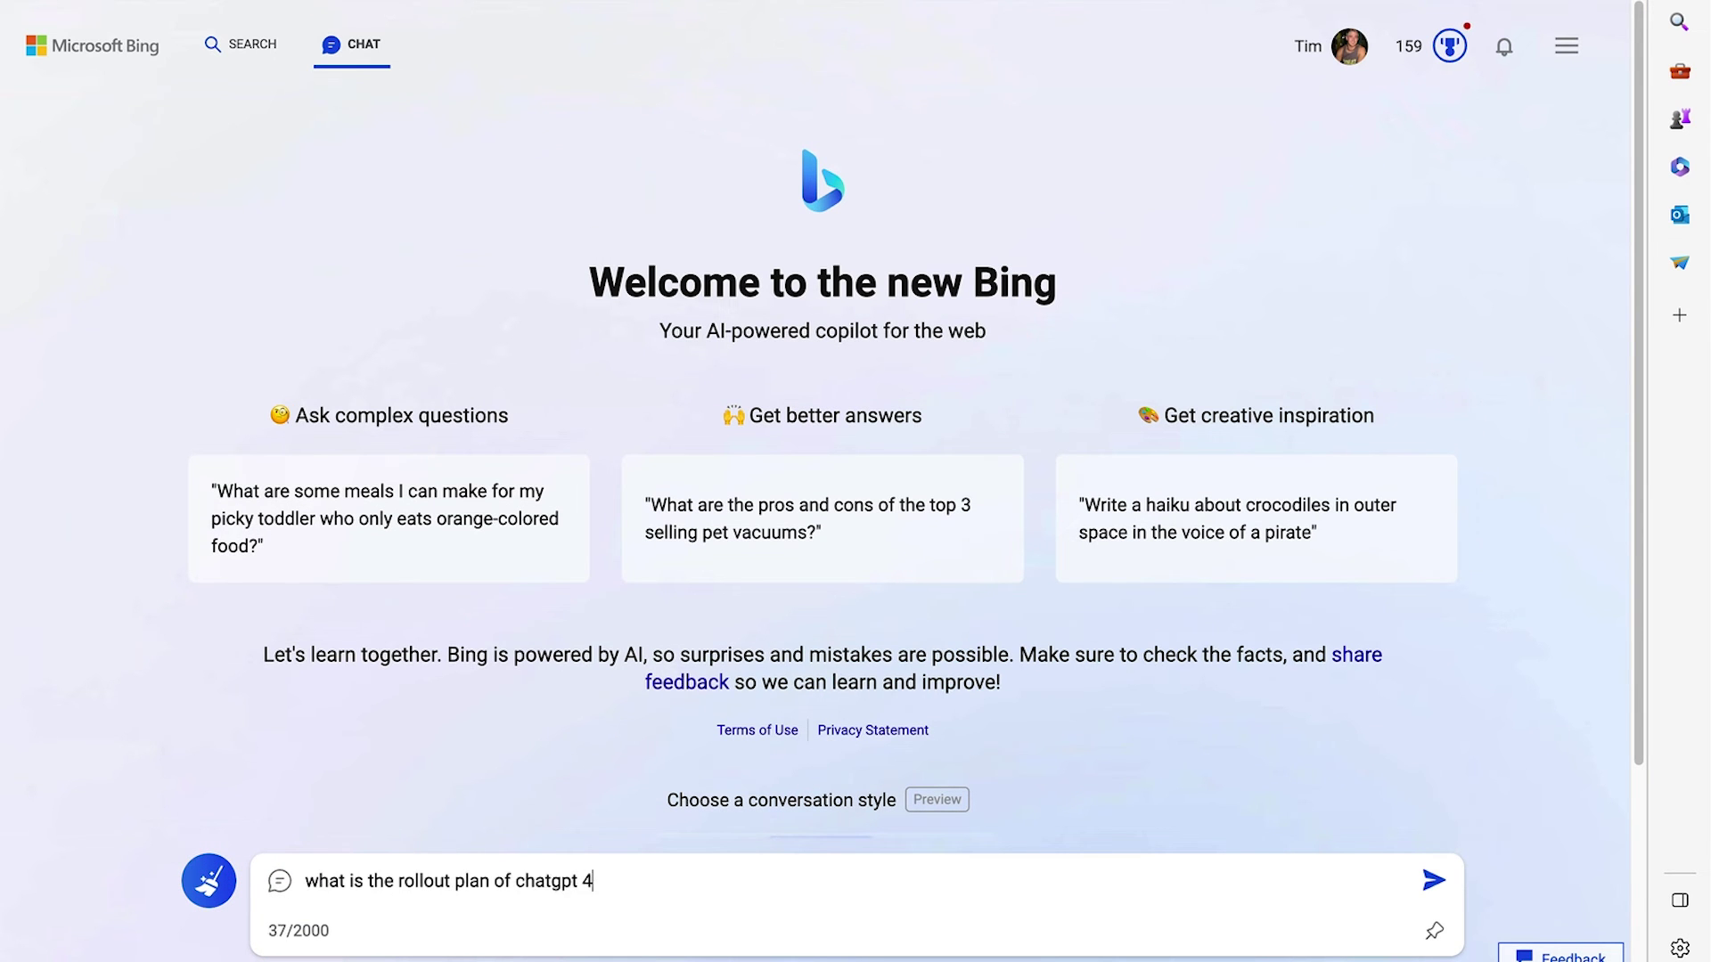
pyautogui.press('Return')
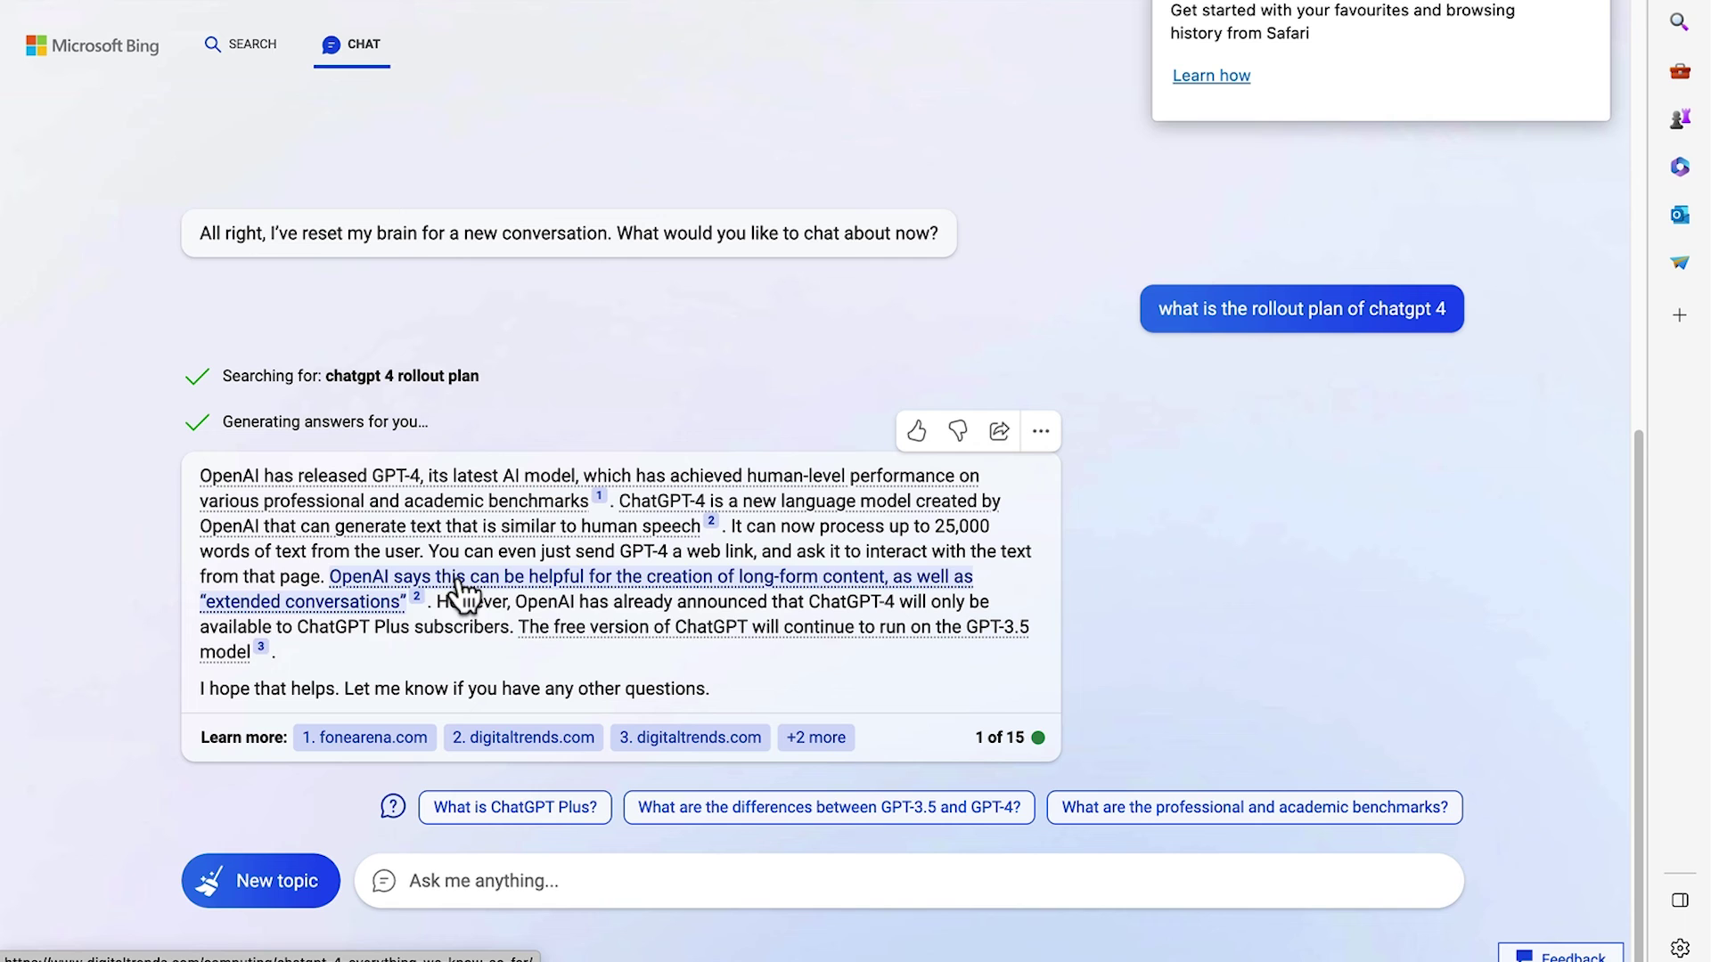
pyautogui.click(598, 512)
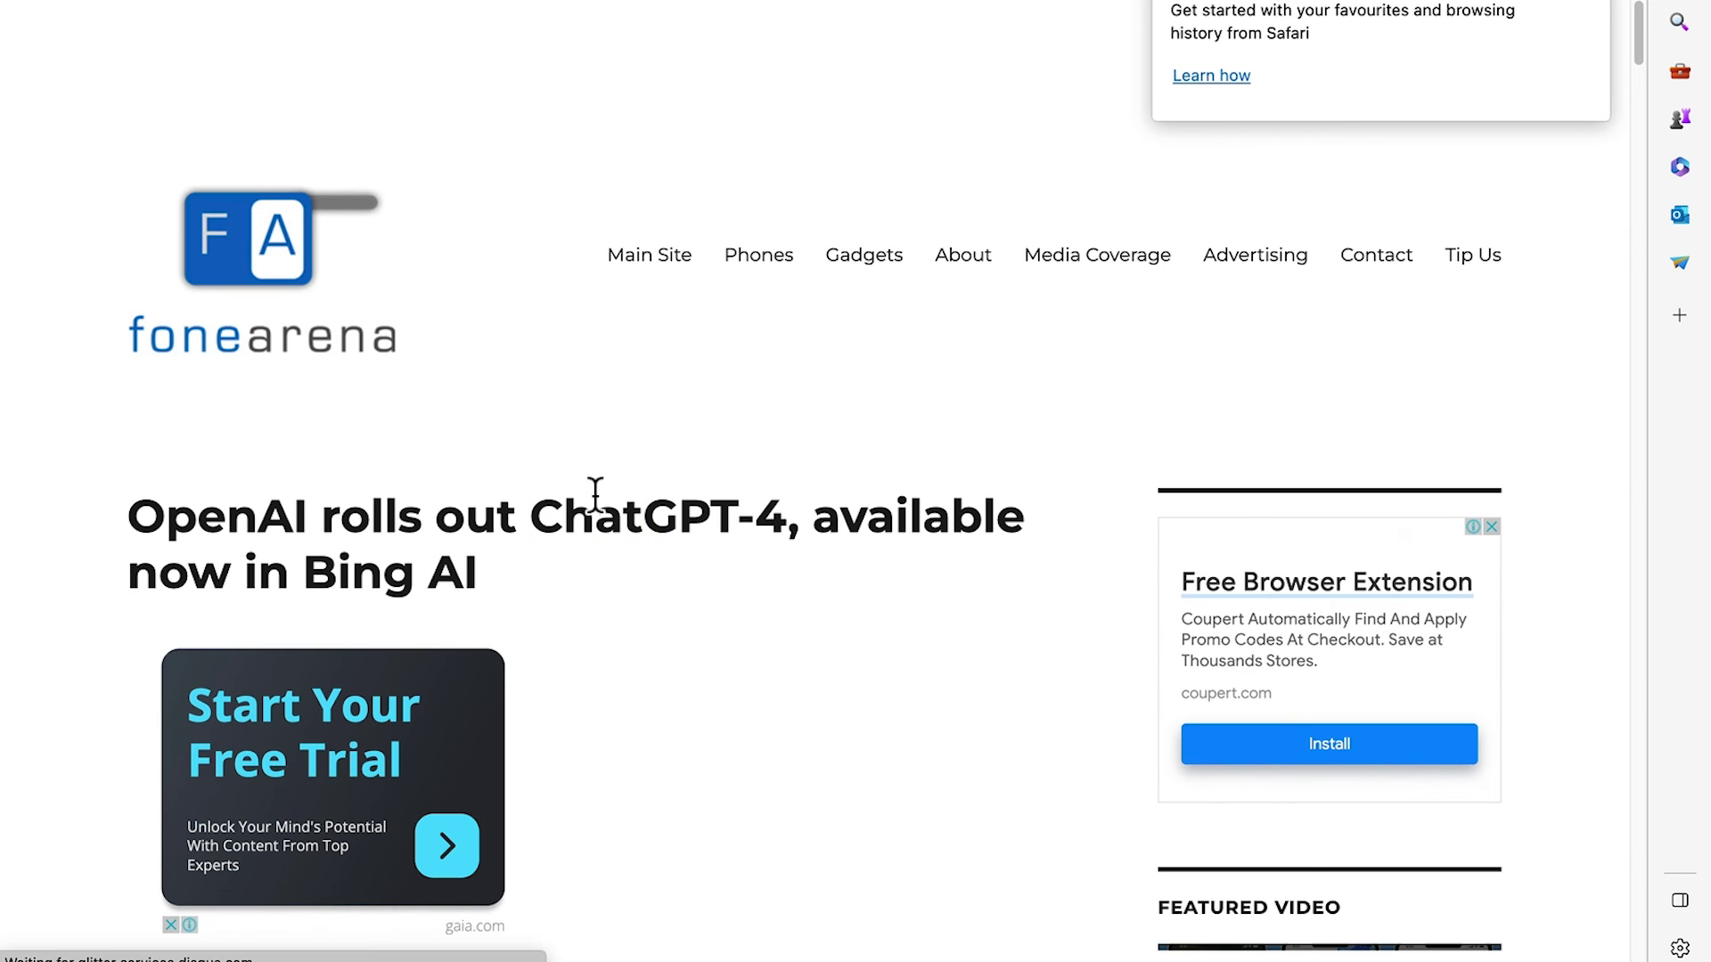
pyautogui.click(1221, 1)
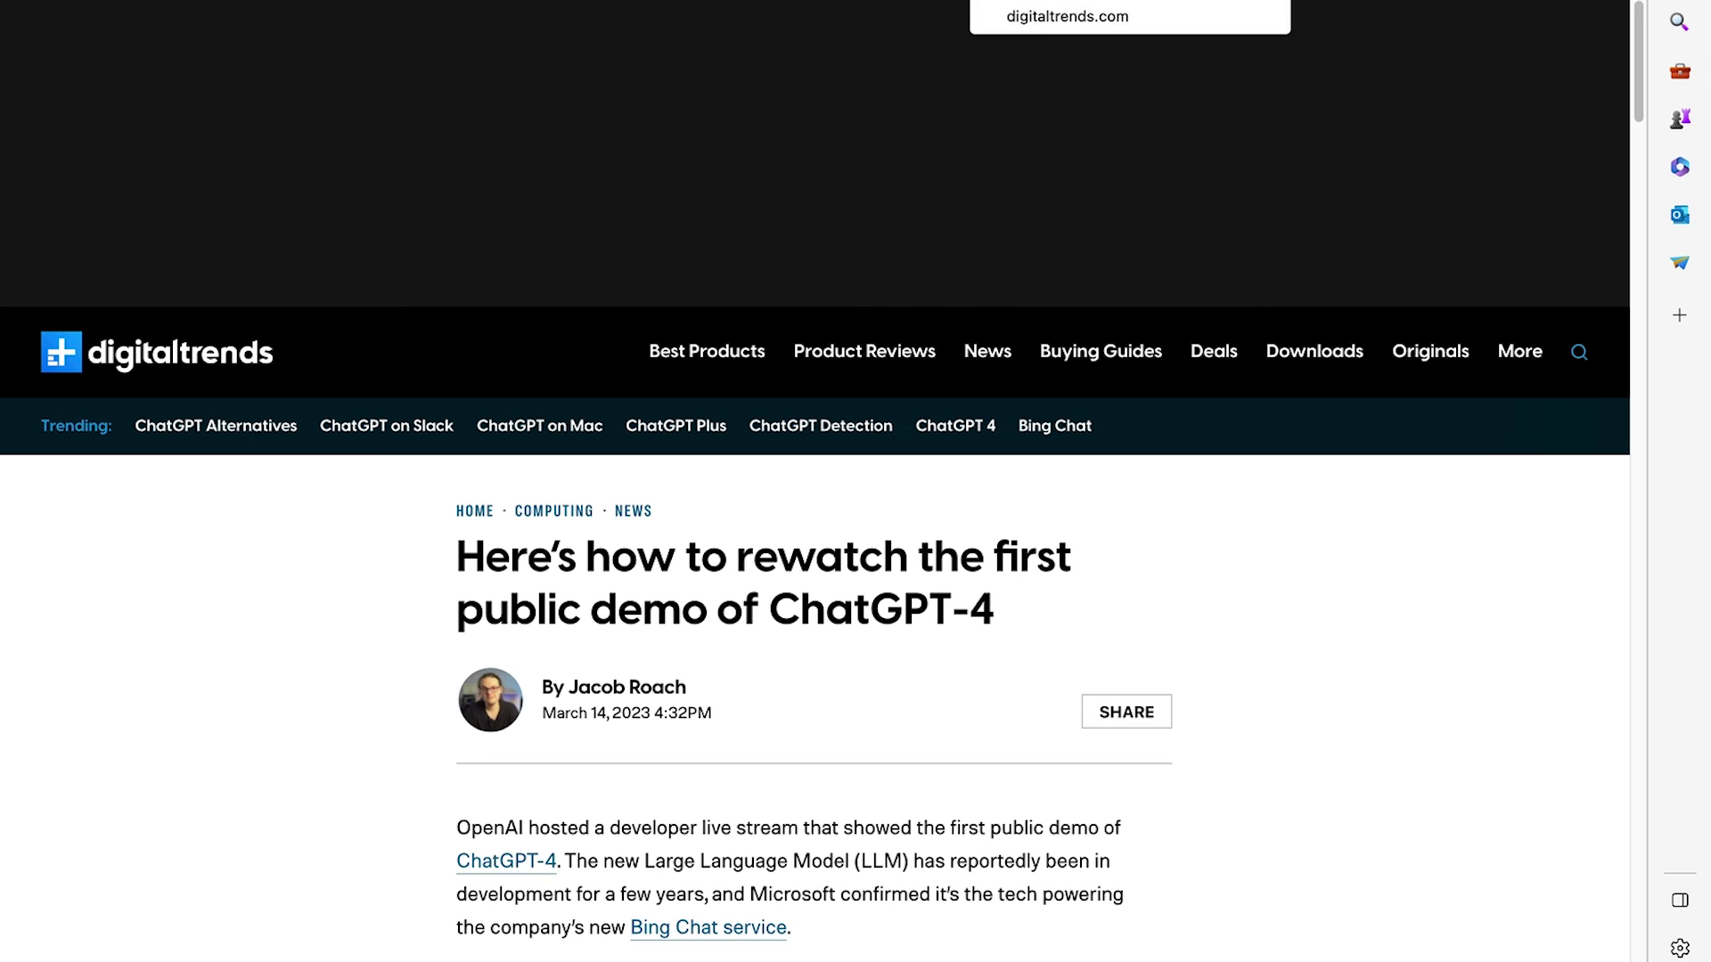
pyautogui.click(1221, 2)
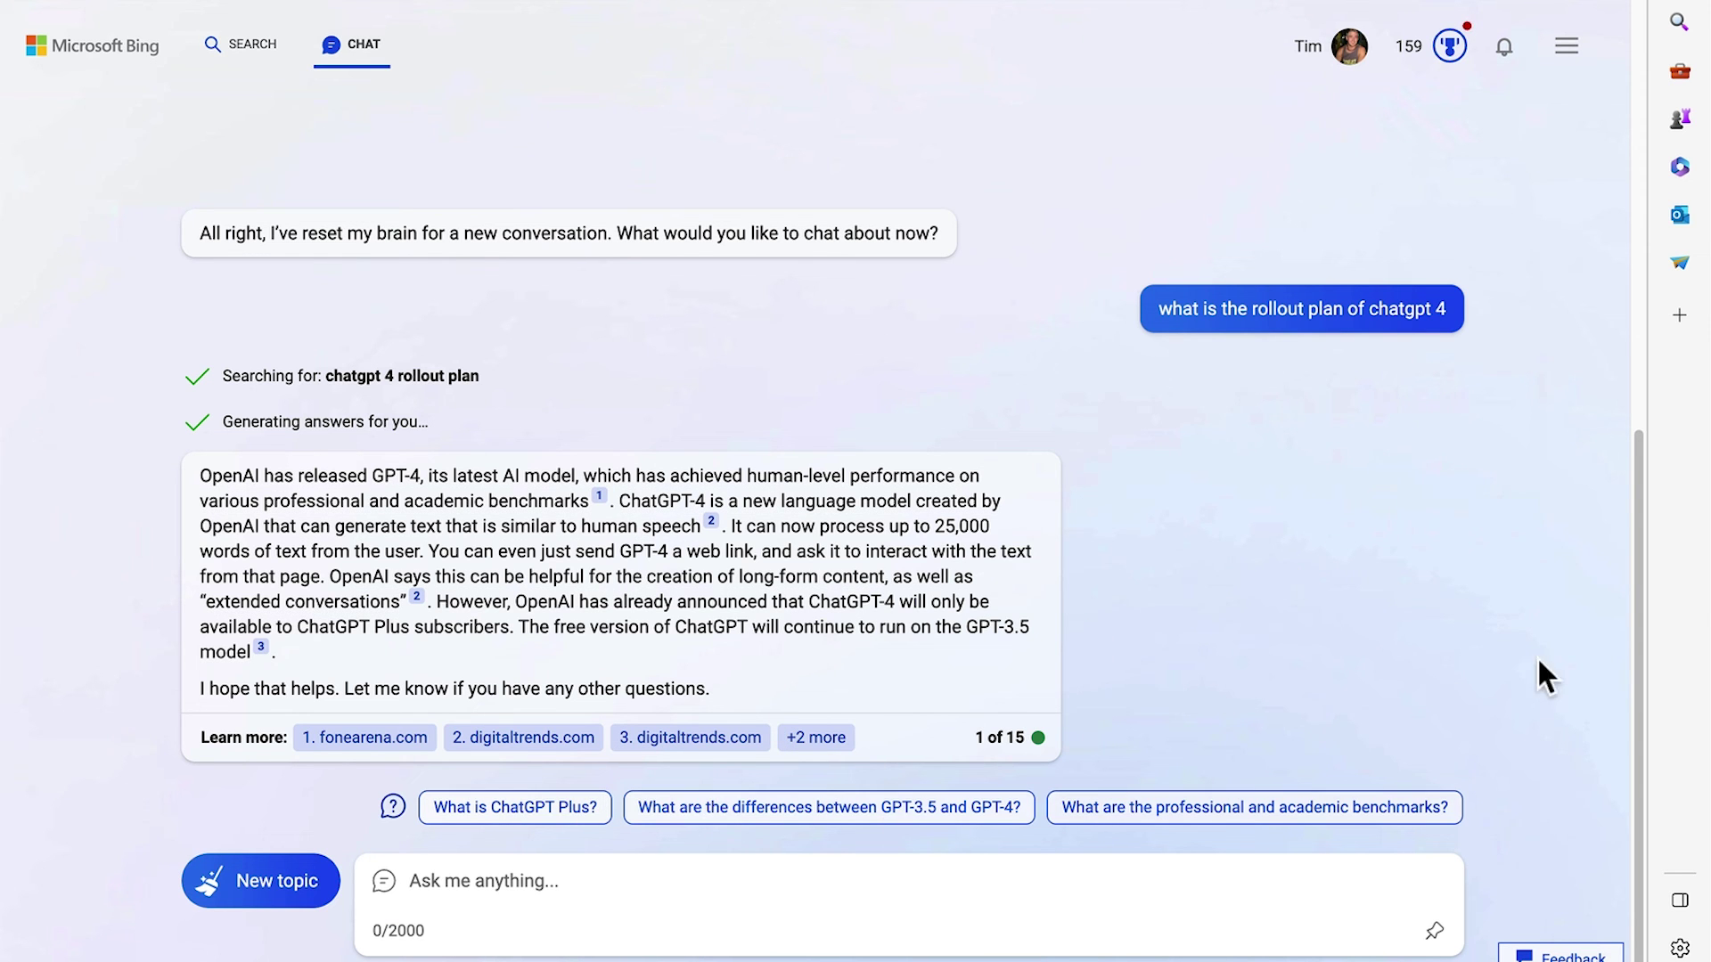
pyautogui.scroll(3, 1563, 650)
pyautogui.scroll(-3, 1561, 650)
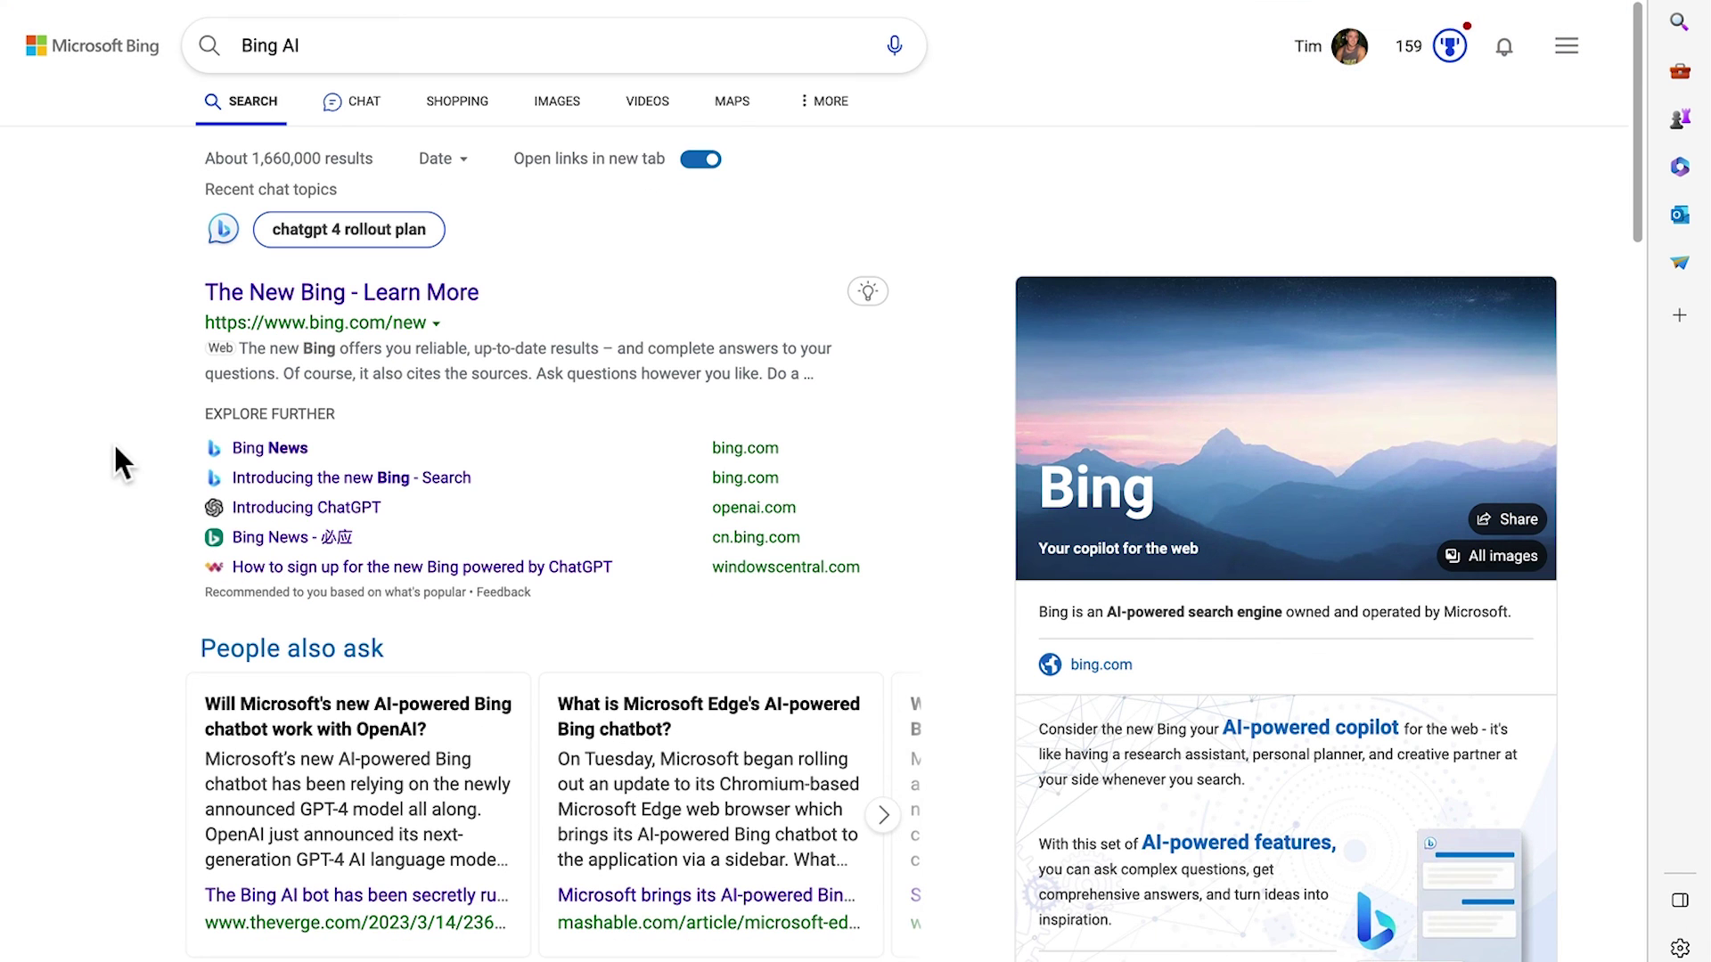
pyautogui.scroll(3, 115, 443)
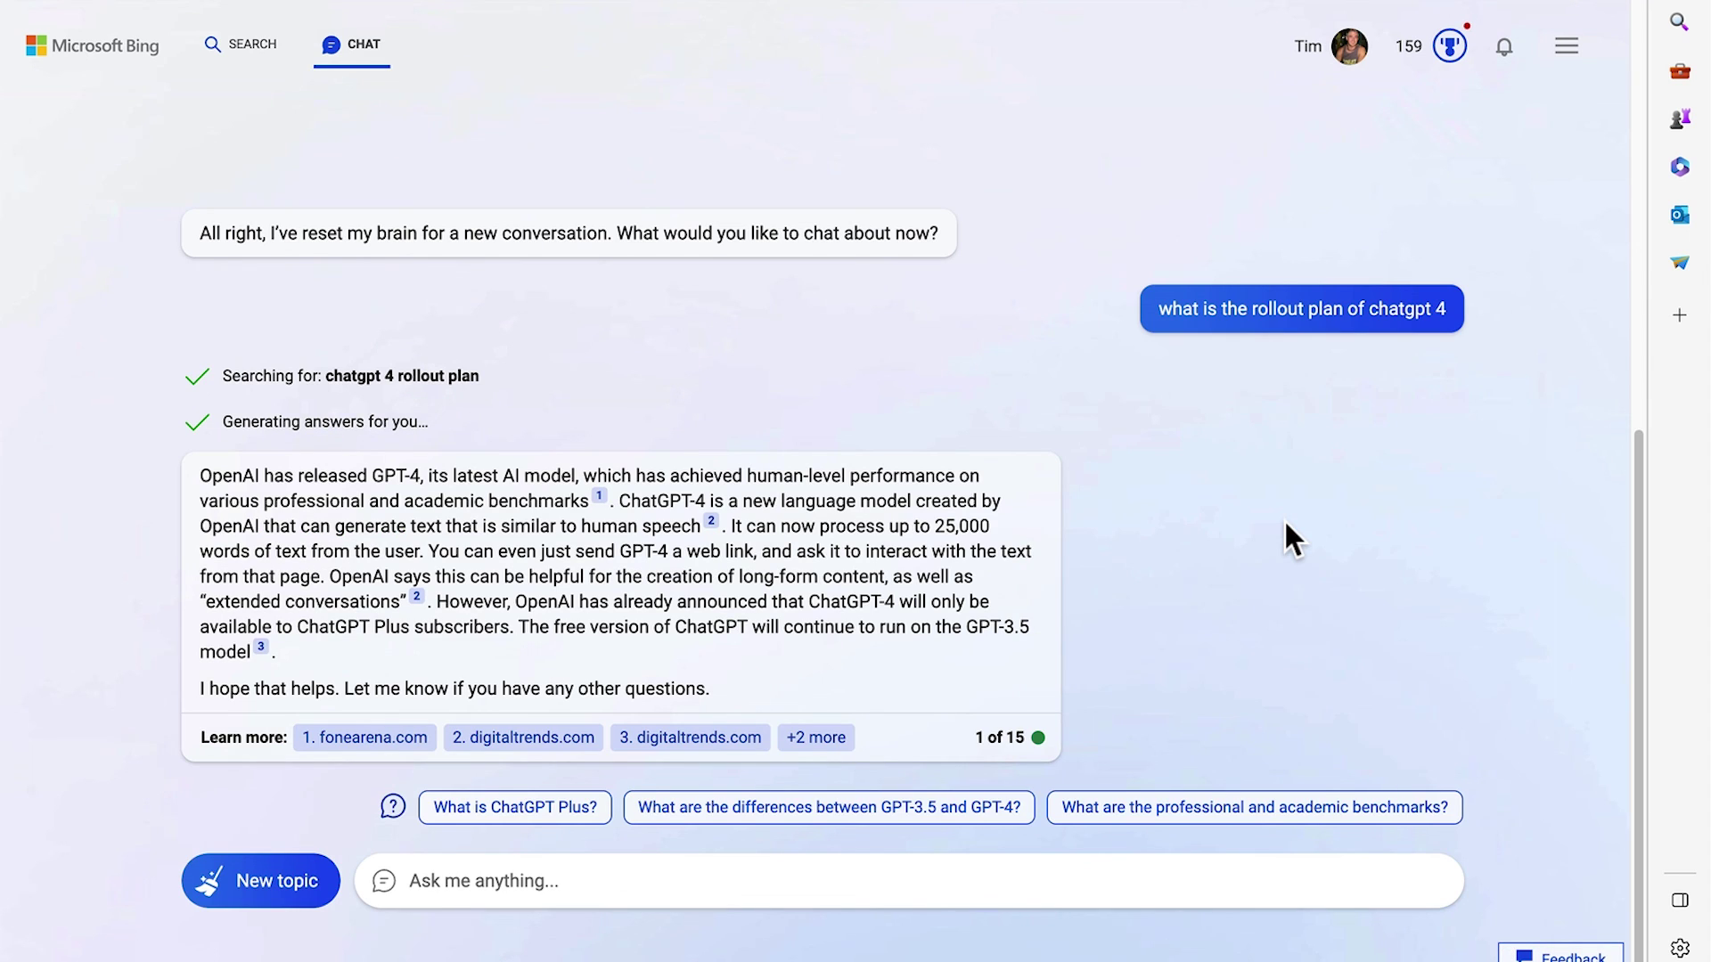